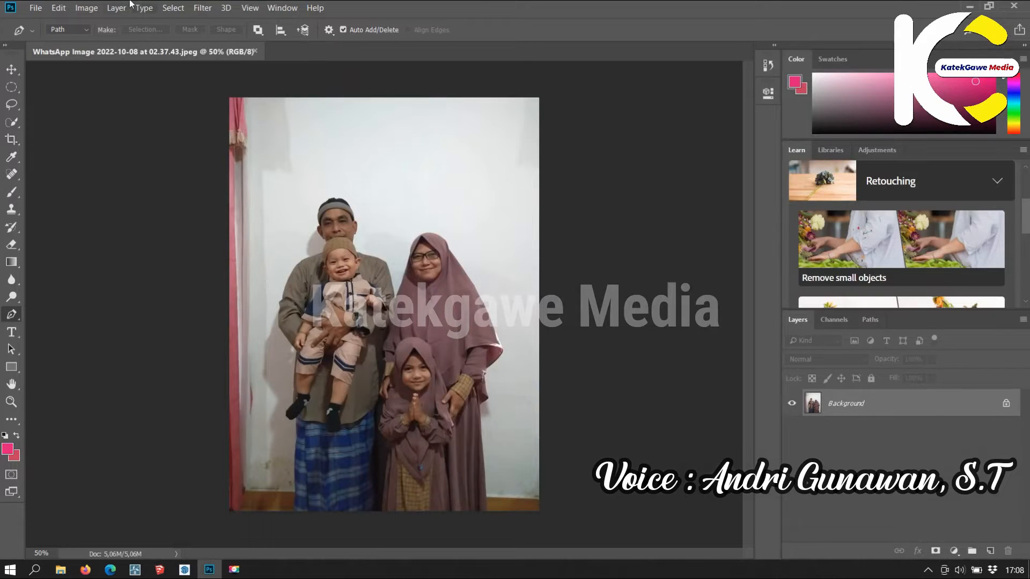
- Duplicate the Background layer and hide the original Background layer
click(250, 7)
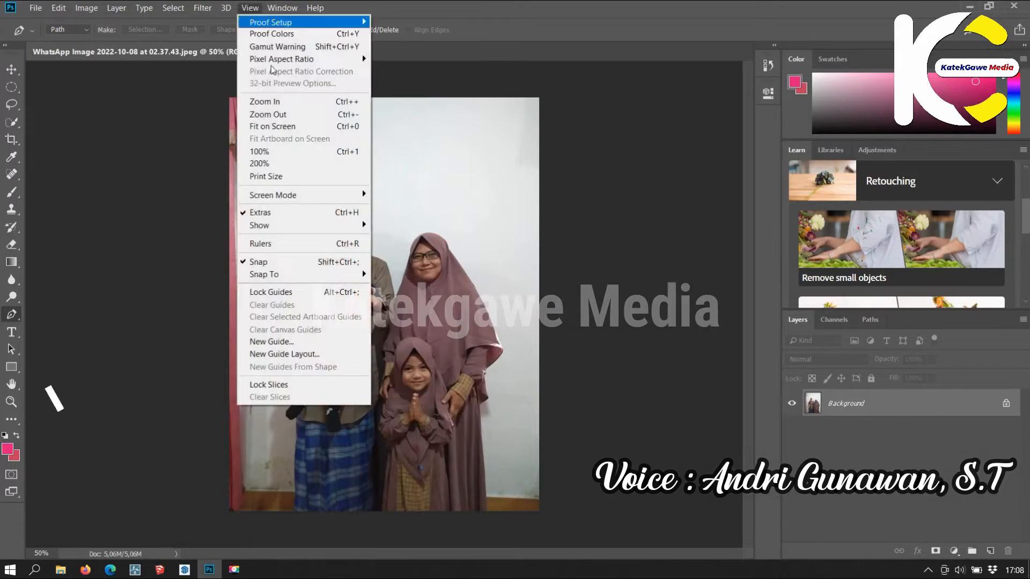
click(279, 101)
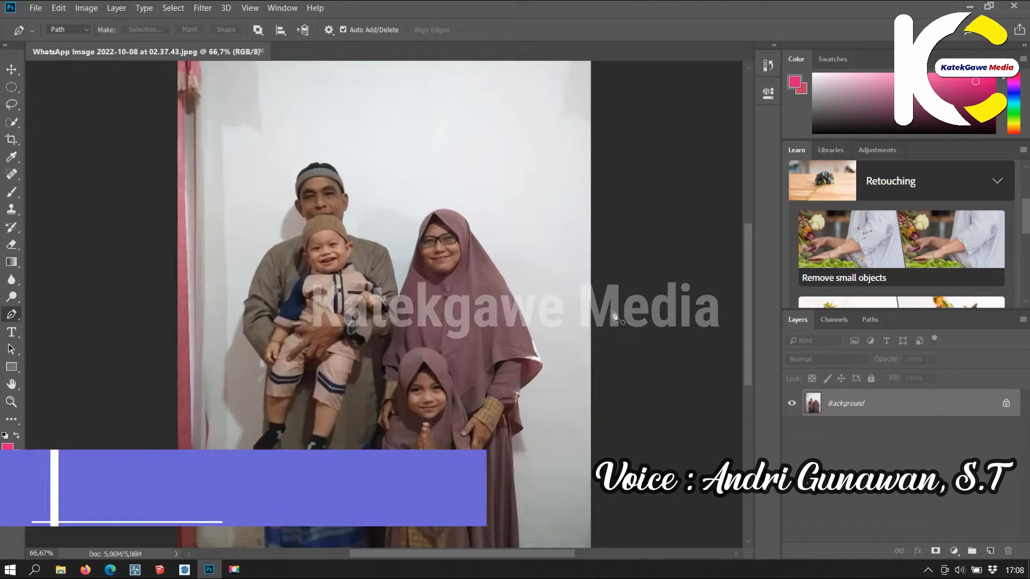
drag(880, 408, 996, 551)
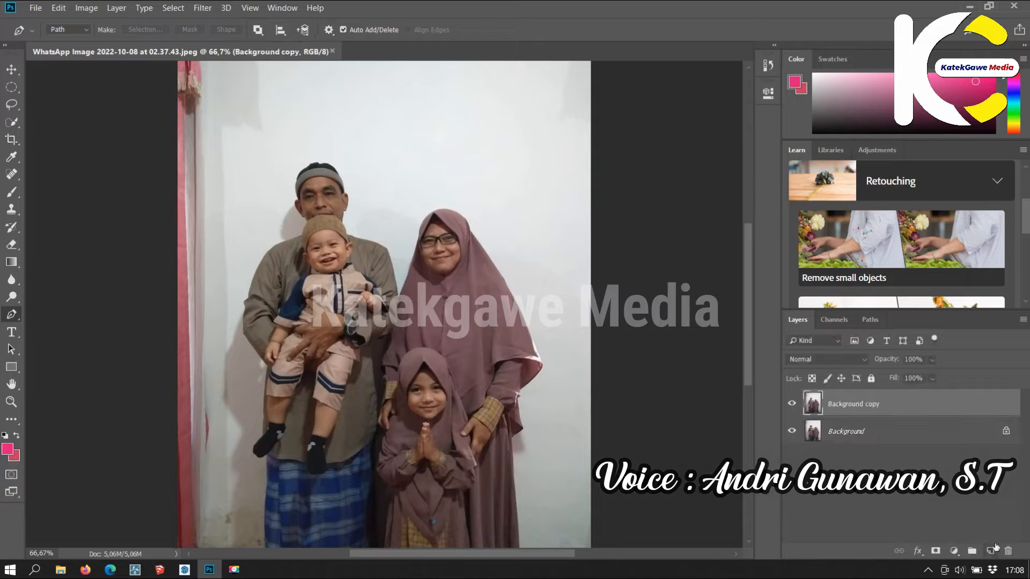
click(792, 431)
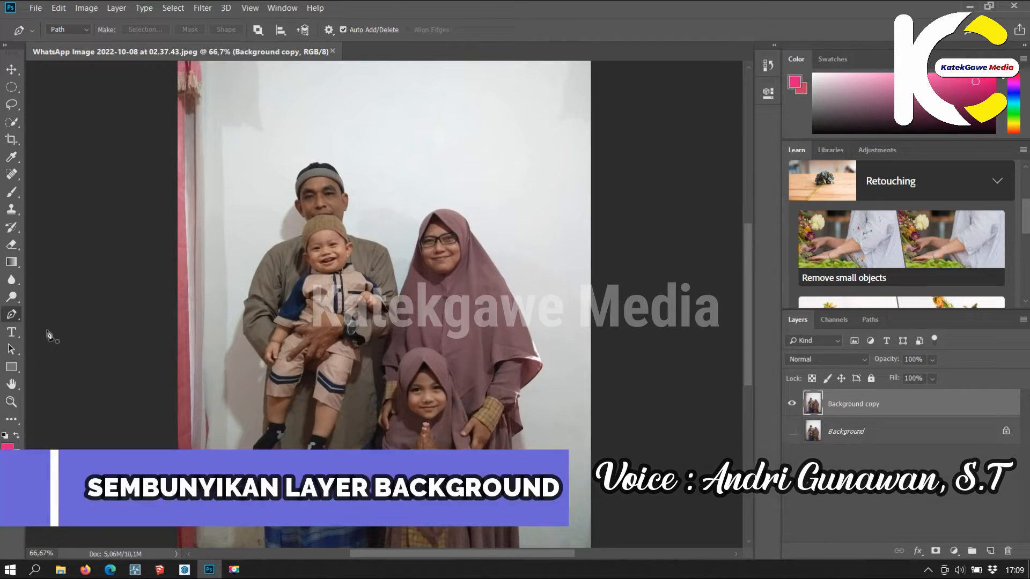
- Start a Pen tool path at the hem of the woman's dress and trace up its outer edge
click(12, 71)
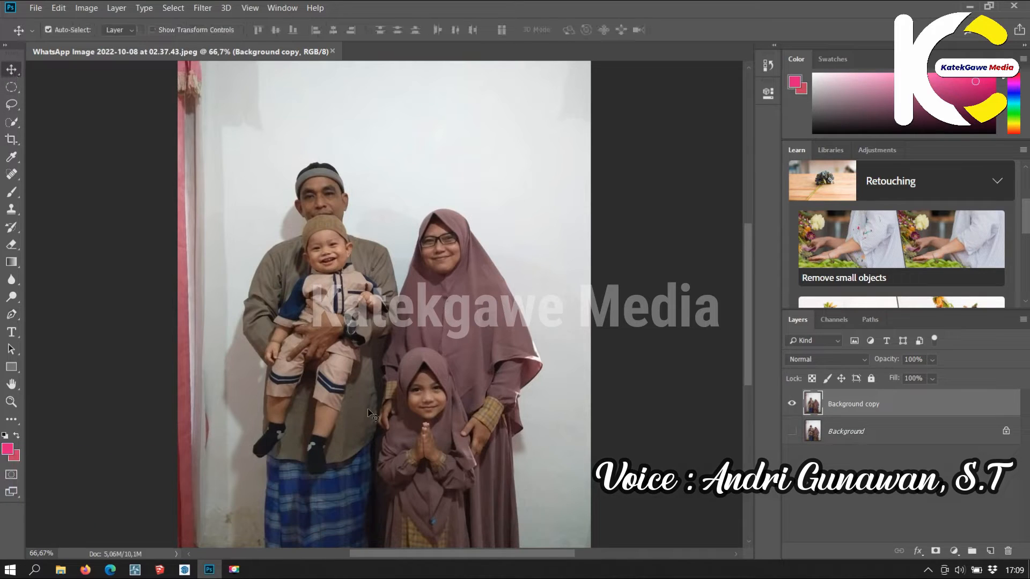
click(11, 315)
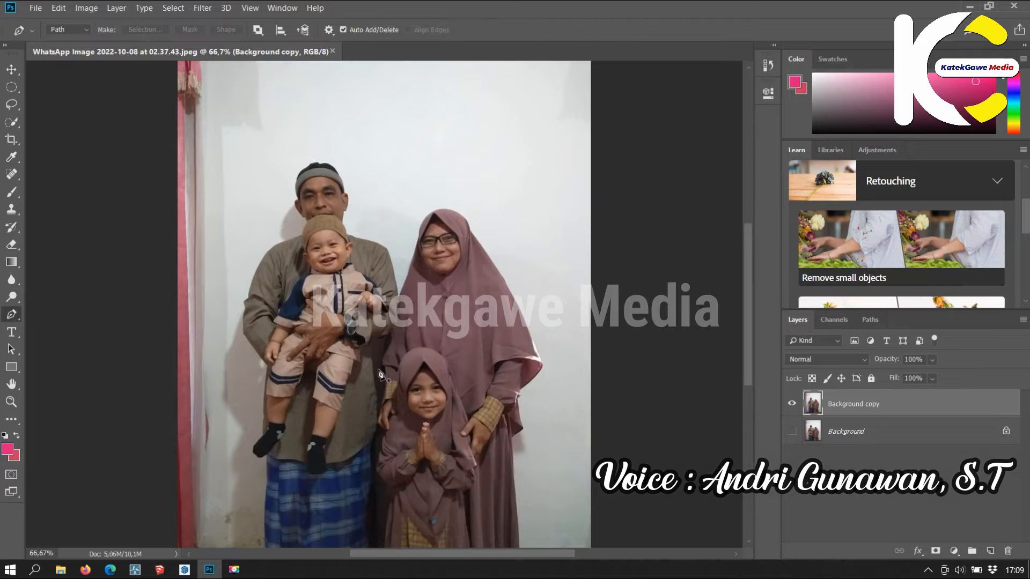
scroll(429, 288, down, 3)
scroll(443, 333, up, 2)
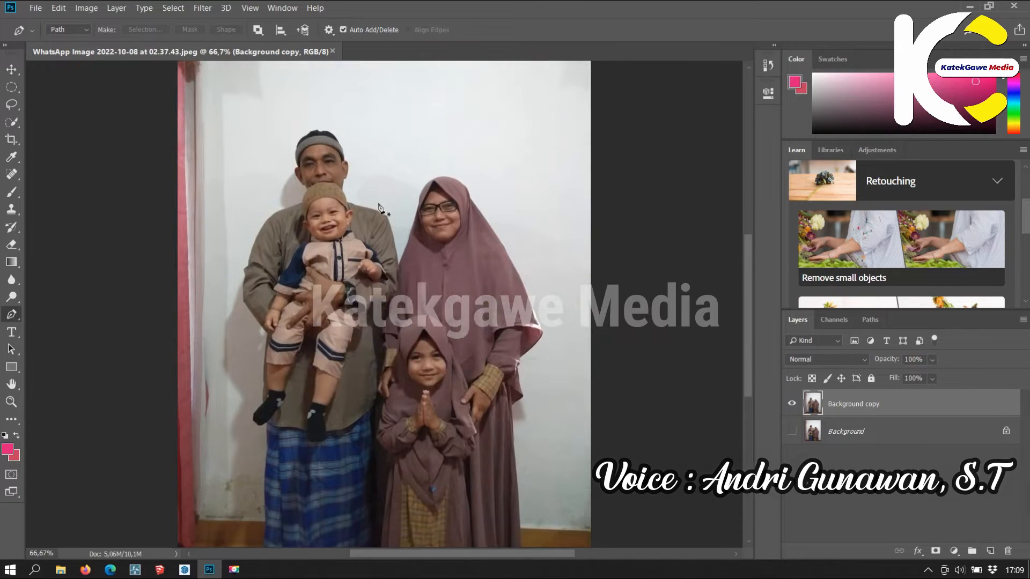
scroll(541, 429, down, 1)
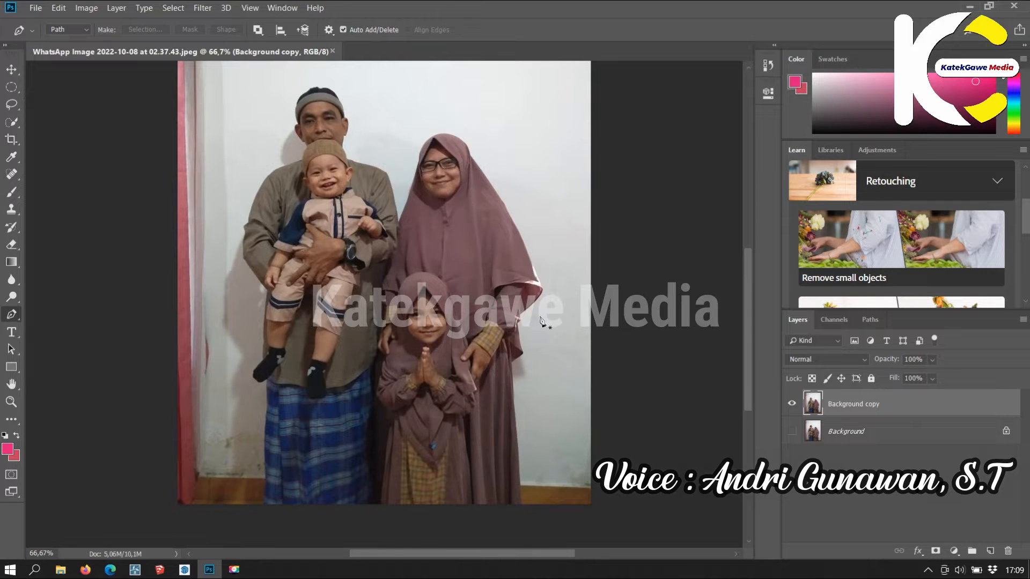
key(ctrl+plus)
scroll(540, 320, down, 3)
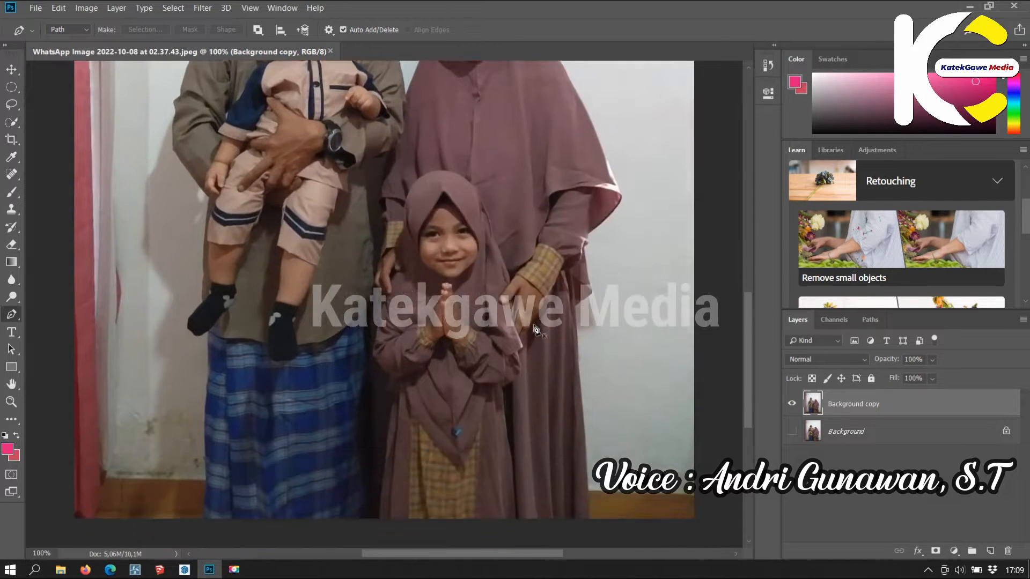
click(589, 498)
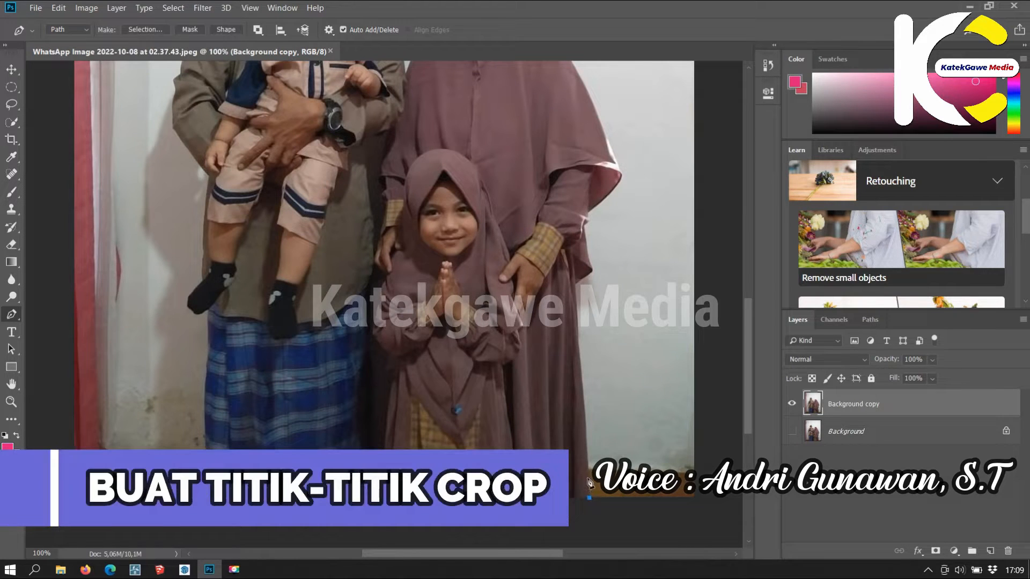
click(588, 474)
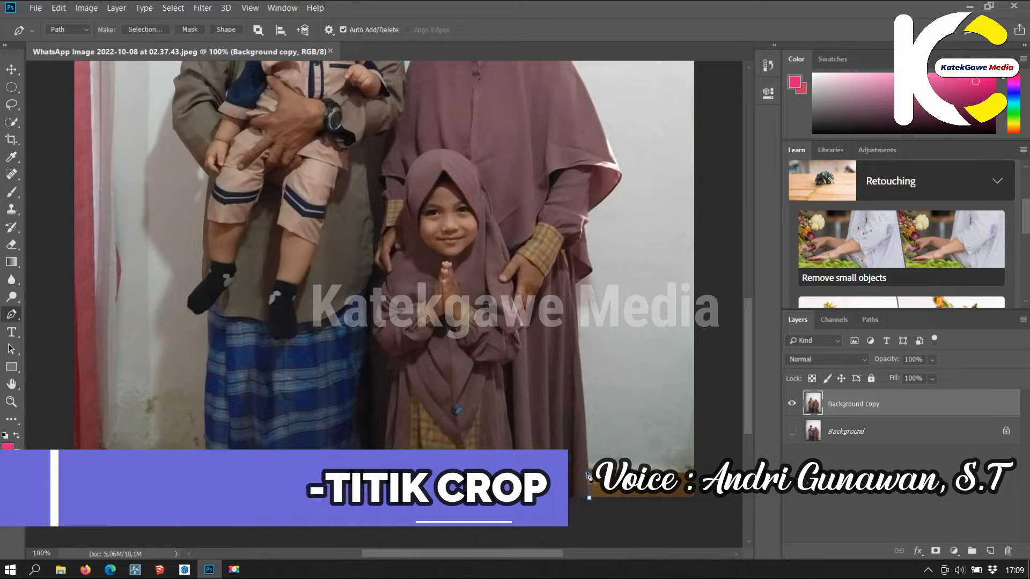
click(586, 443)
click(583, 403)
- Undo the last few anchor points and retrace the outer edge of the woman's dress upward with the Pen tool
key(ctrl+alt+z)
key(ctrl+alt+z)
key(ctrl+alt+z)
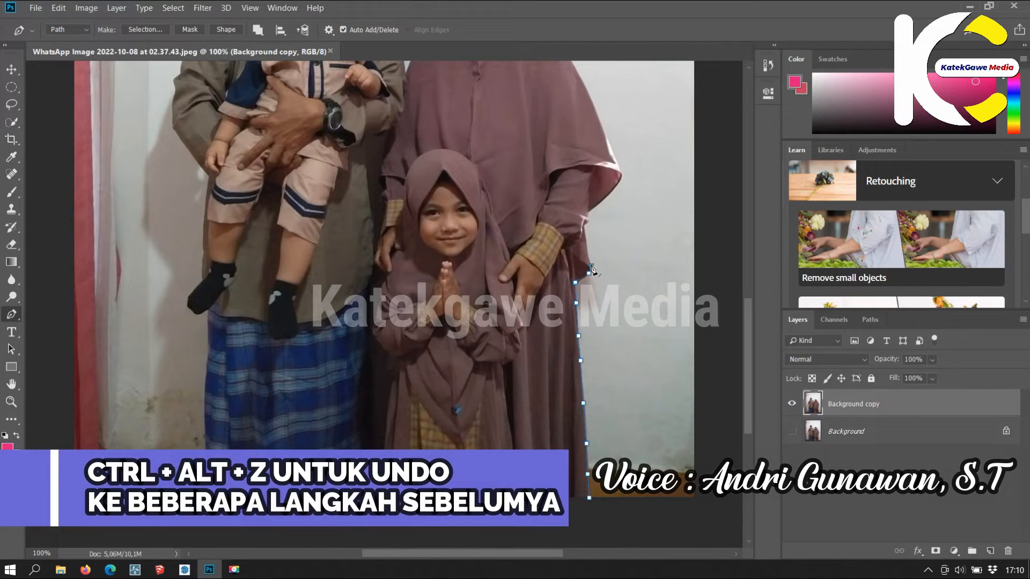
click(586, 439)
click(580, 373)
click(577, 320)
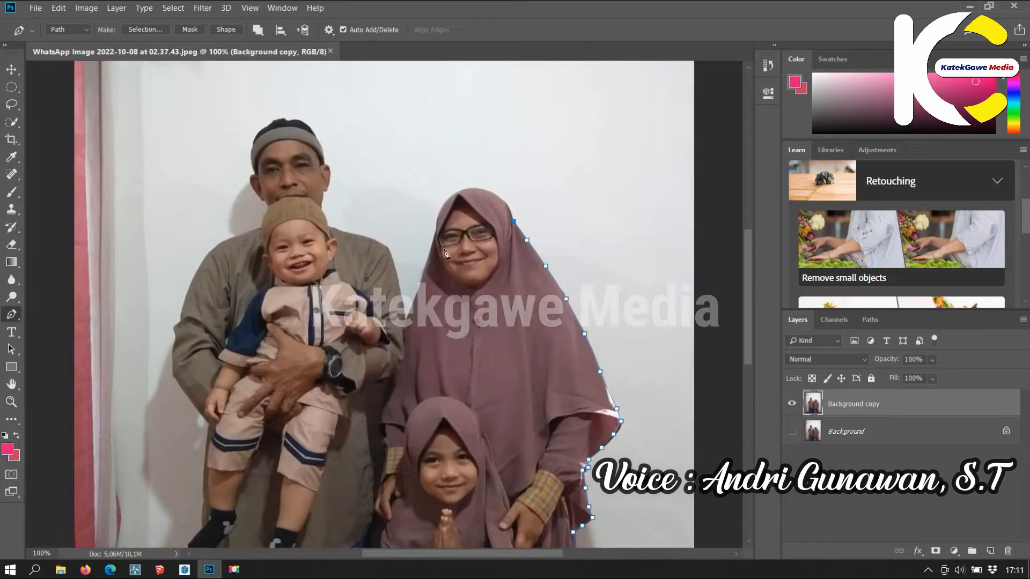
- Continue the path over the top of the woman's hijab and down its other side towards the man's arm
click(509, 206)
click(497, 196)
click(484, 189)
click(469, 187)
click(460, 190)
click(437, 228)
click(433, 242)
click(424, 269)
click(415, 297)
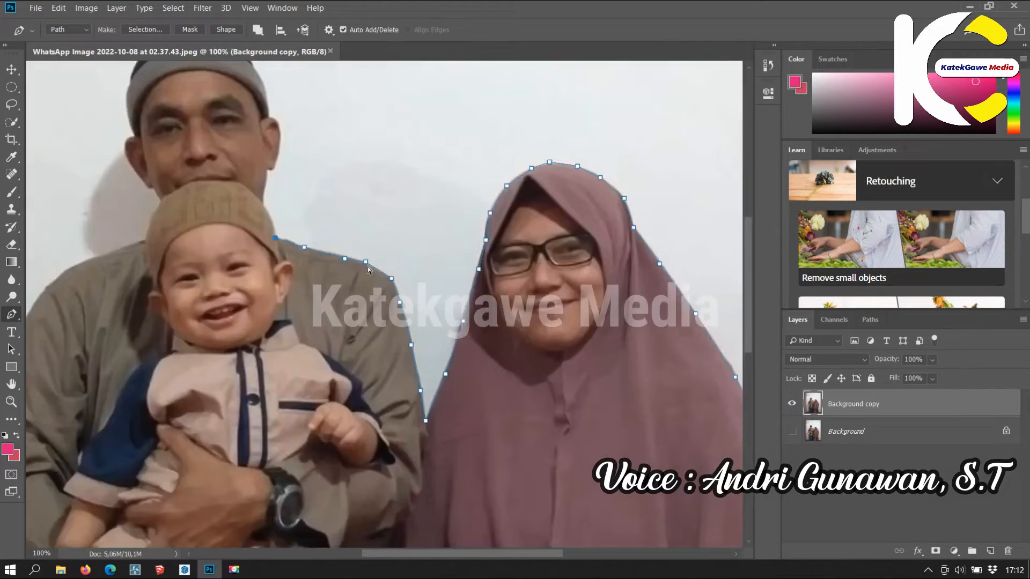
- Continue the path up the man's neck, around his ear and over the side of his headband and hair
click(259, 251)
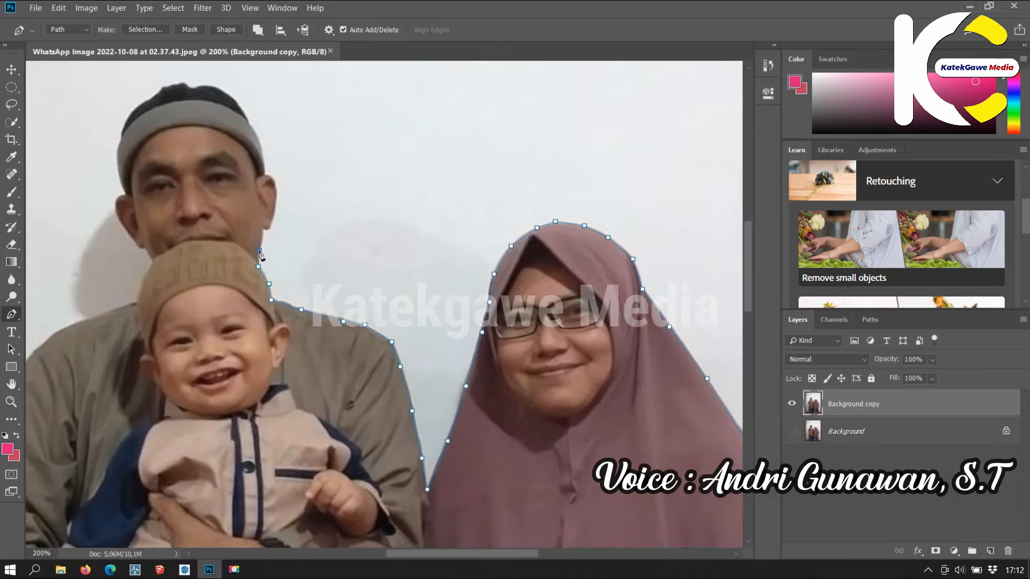
click(277, 185)
click(272, 176)
click(266, 174)
scroll(265, 172, up, 1)
click(264, 220)
click(259, 193)
click(247, 174)
click(232, 152)
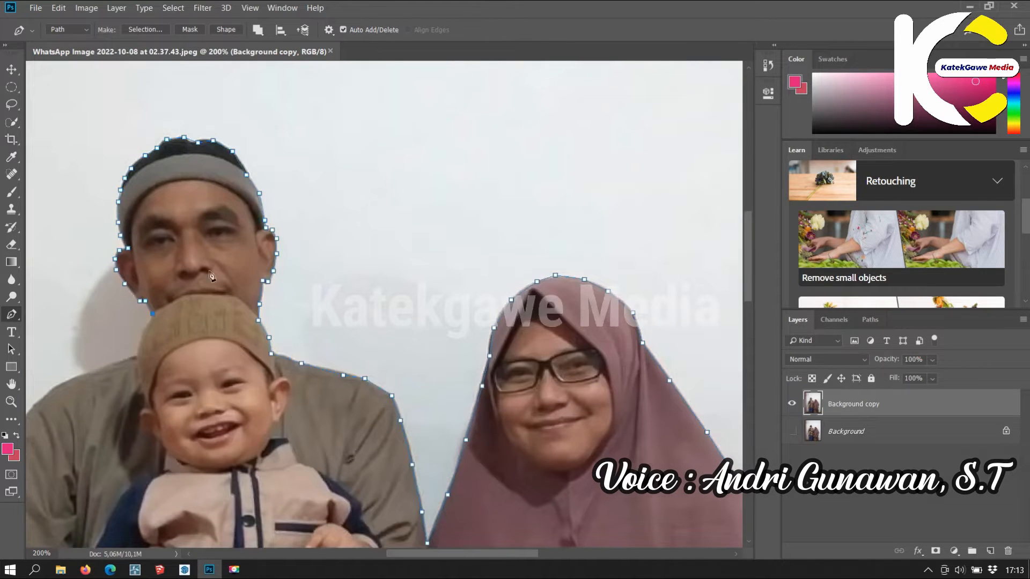
- Continue the path from the man's jaw past the baby's cap and along the man's outer shoulder
scroll(220, 243, down, 3)
click(147, 186)
scroll(147, 187, left, 3)
click(292, 202)
click(289, 213)
click(266, 223)
click(239, 232)
click(216, 242)
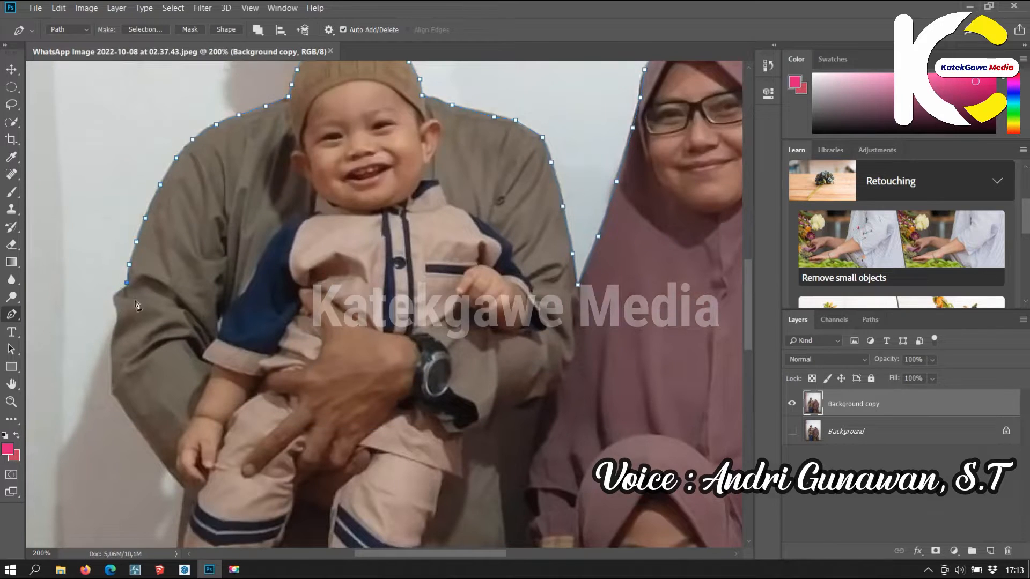
- Trace the path around the man's outer sleeve and elbow, down to the side of his shirt
click(126, 287)
click(115, 294)
click(116, 306)
click(120, 315)
click(116, 328)
scroll(154, 263, down, 3)
click(150, 277)
click(176, 311)
click(186, 320)
click(184, 335)
scroll(184, 335, down, 2)
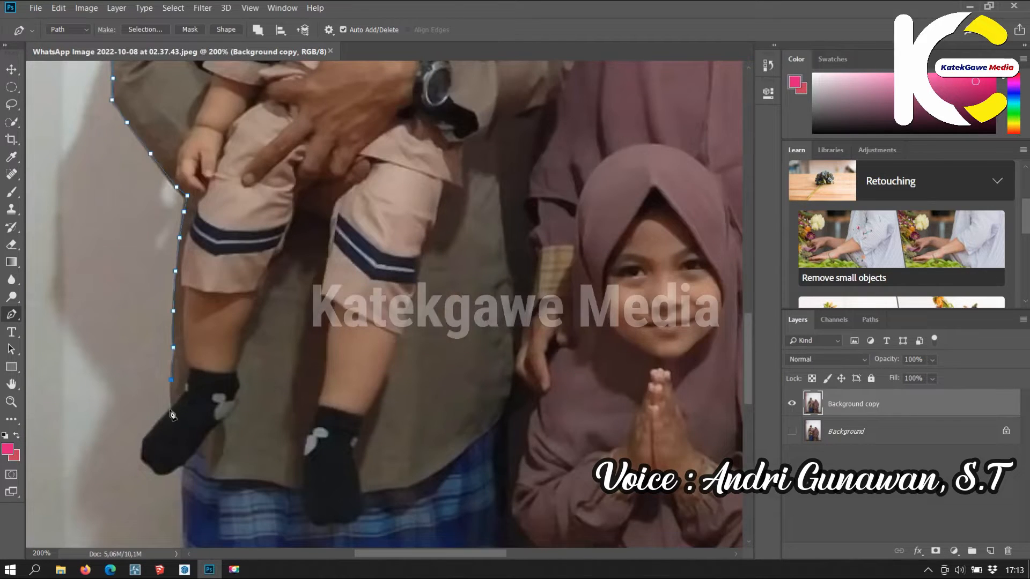
- Trace the path around the baby's black sock that extends beyond the man's shirt
click(170, 410)
scroll(248, 309, down, 2)
click(158, 306)
click(146, 320)
click(142, 330)
click(143, 342)
click(153, 349)
click(160, 356)
- Continue the path down the outer edge of the man's blue plaid sarong
click(185, 193)
click(181, 217)
click(178, 237)
click(176, 275)
click(176, 335)
click(179, 385)
click(182, 413)
click(175, 485)
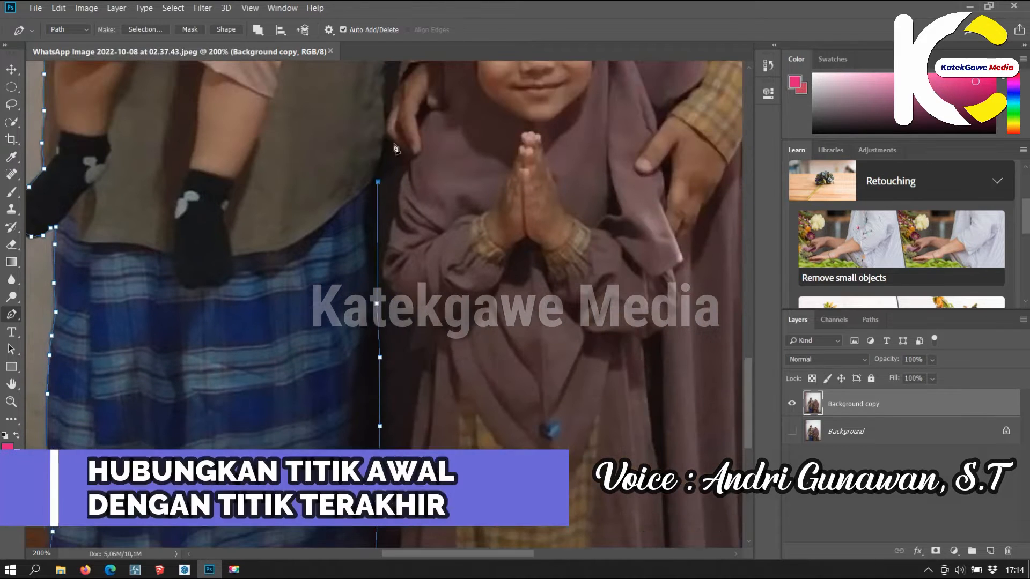
- Trace the girl's sleeve and dress edge beside the sarong down to the hem, and close the path around the family
click(410, 154)
click(405, 177)
click(397, 222)
click(388, 247)
scroll(383, 257, down, 2)
click(403, 204)
click(416, 215)
scroll(413, 186, down, 2)
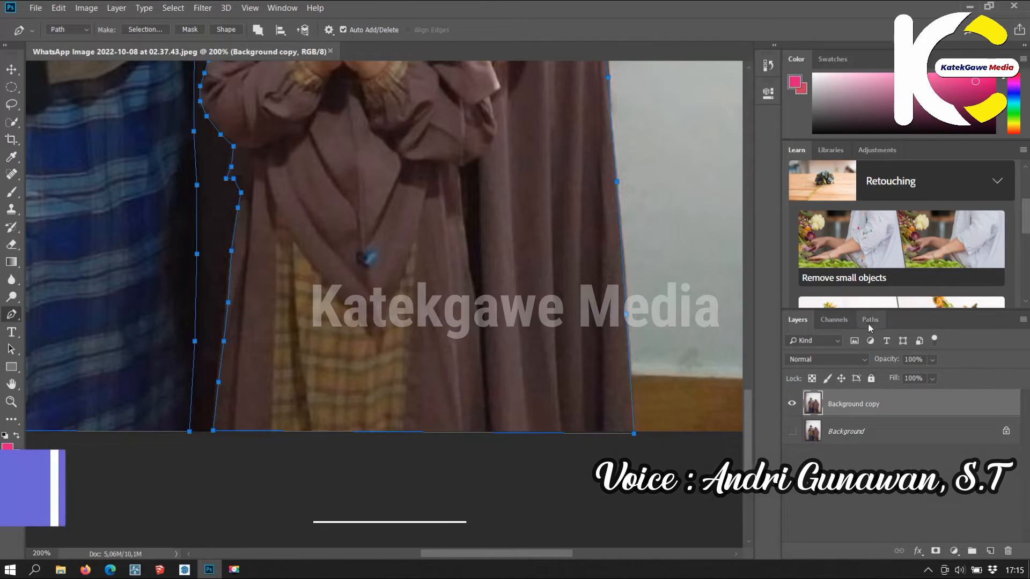
- Load the work path as a selection and cut the family from the Background copy layer
click(870, 321)
drag(861, 345, 934, 551)
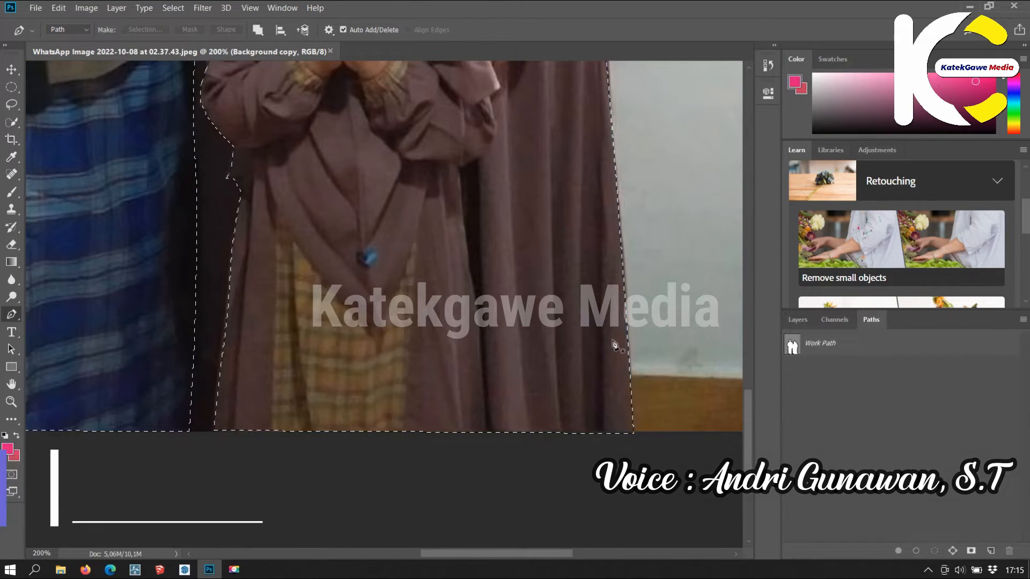
key(ctrl+x)
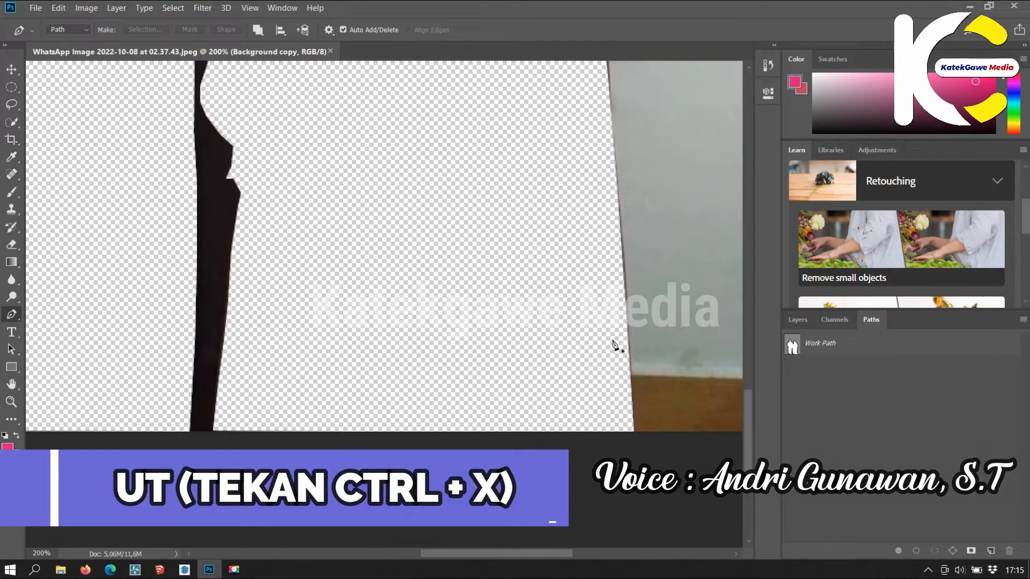
- Create a new document of 3000 x 3000 pixels at 300 pixels/inch with white background contents
click(36, 7)
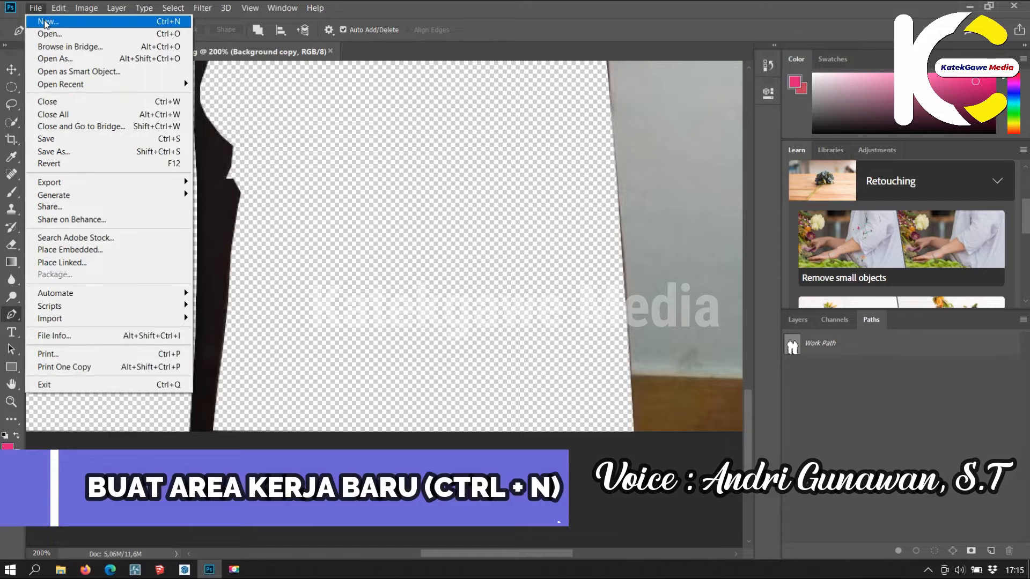
click(46, 21)
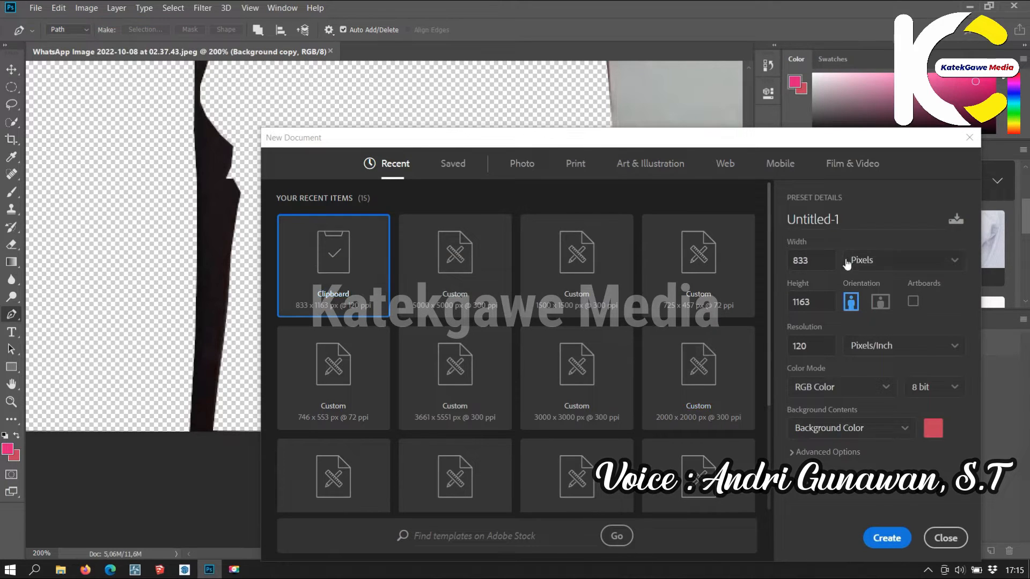
text(3000)
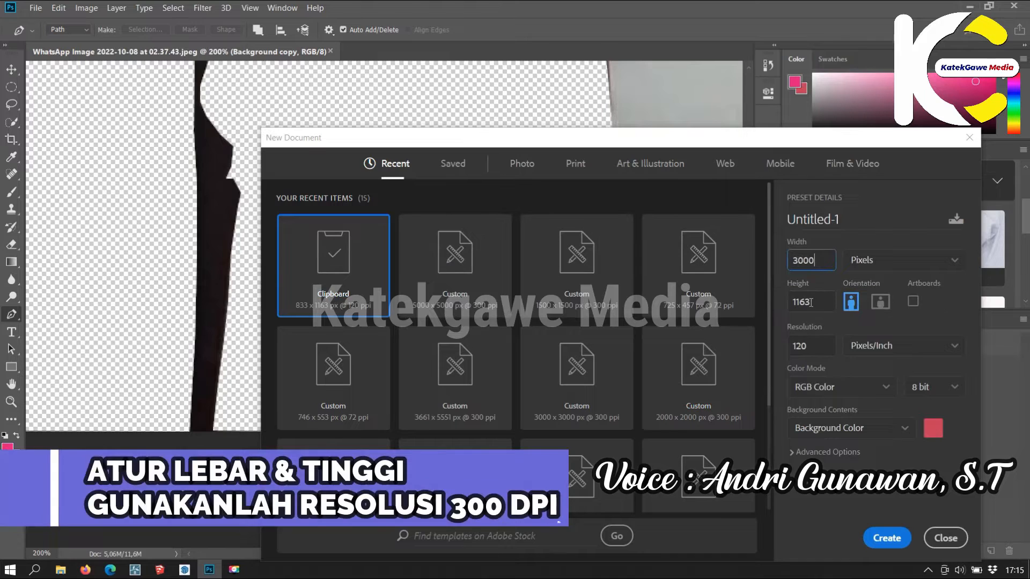
key(Tab)
text(3000)
key(Tab)
text(300)
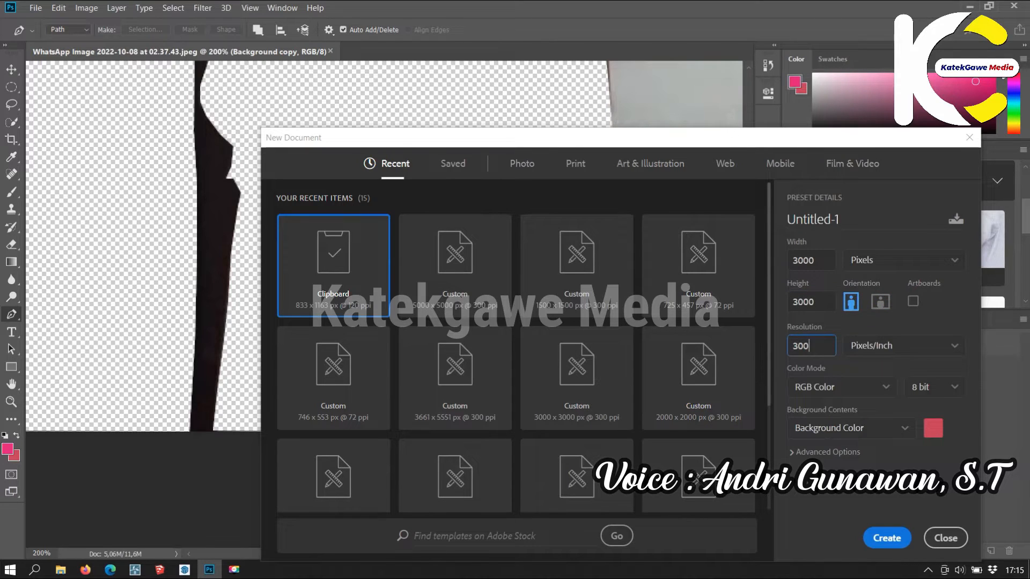
click(901, 428)
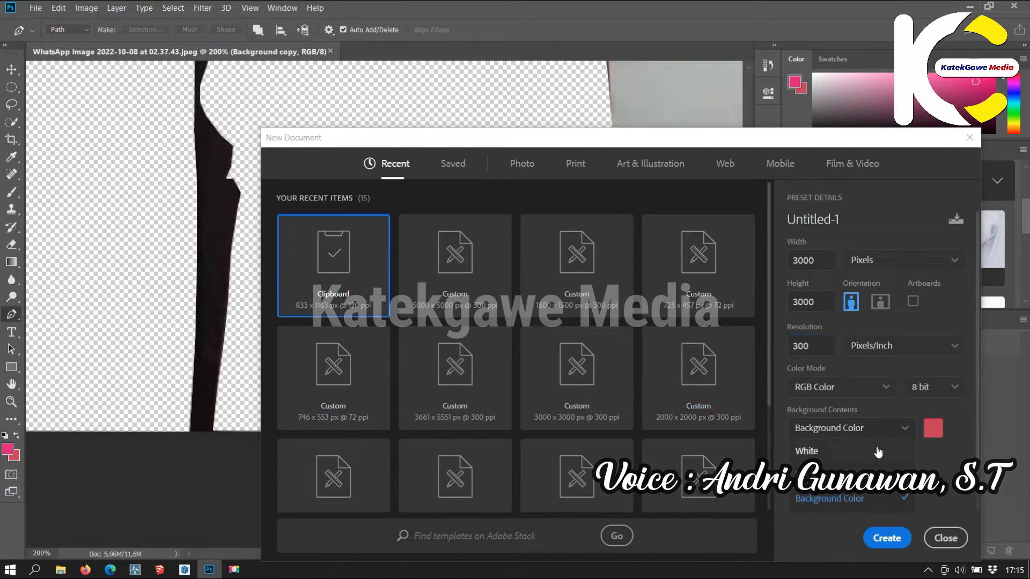
click(882, 445)
click(910, 538)
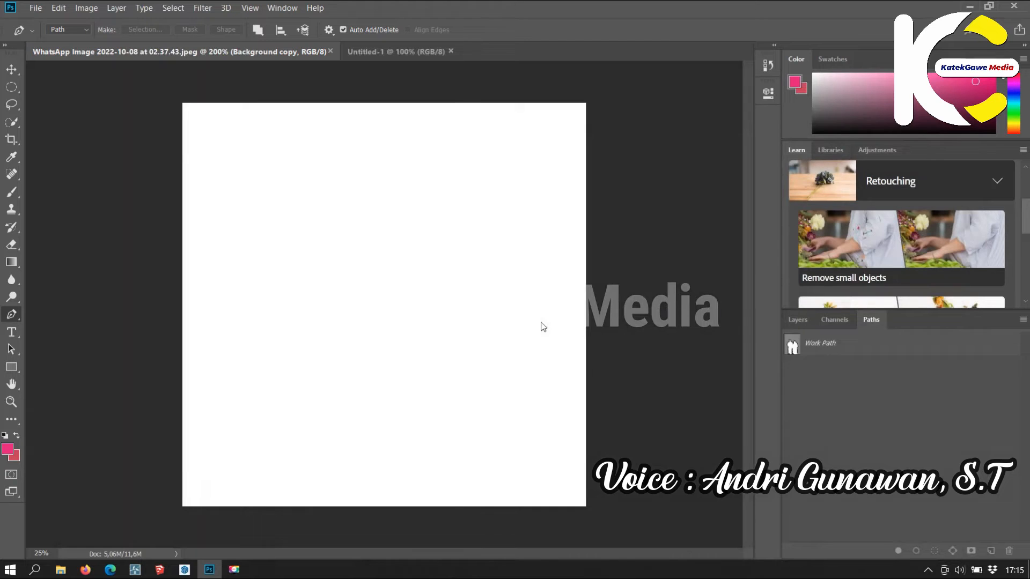
- Paste the cut-out family into the new document and move it to the upper-left area of the canvas
key(ctrl+v)
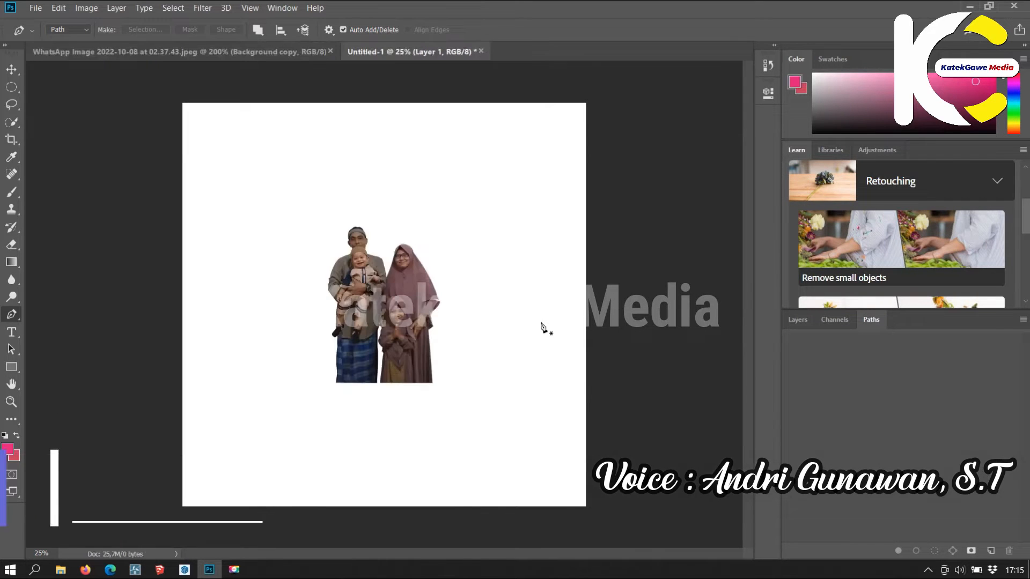
click(11, 70)
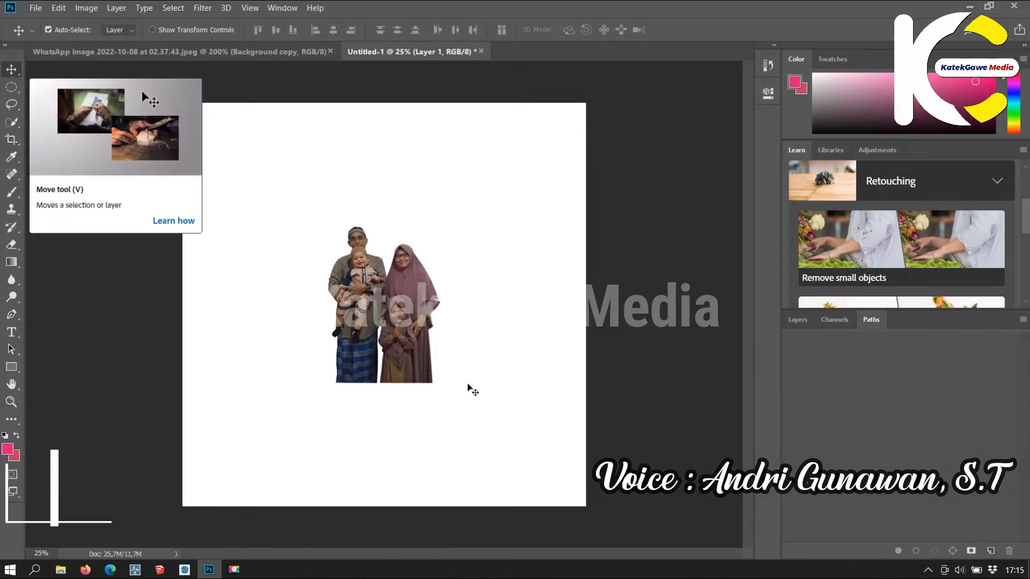
drag(381, 286, 260, 177)
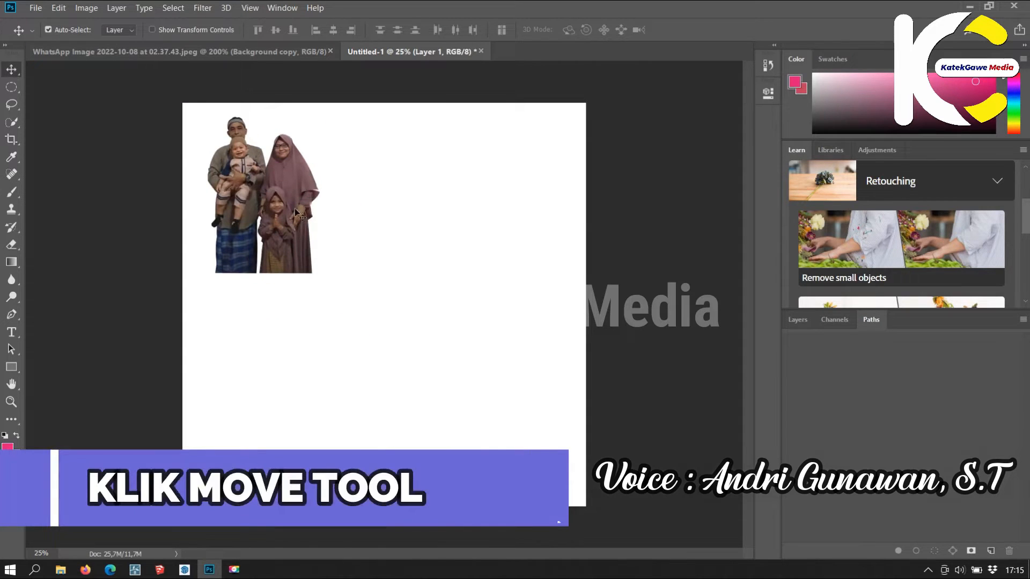
- Show the transform controls, scale the family to about 248% so it fills the canvas height, apply it and deselect the layer
click(153, 29)
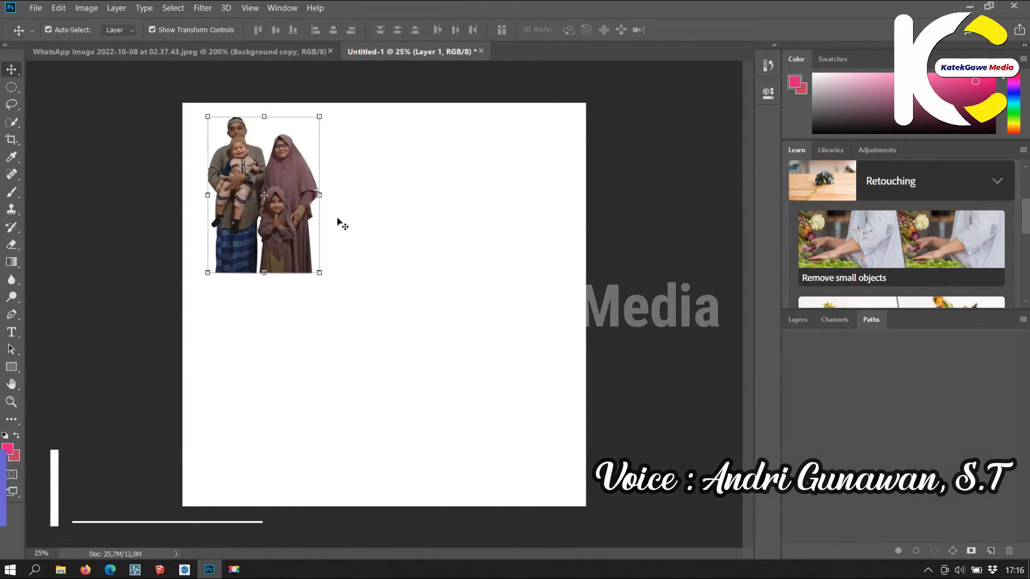
drag(319, 272, 529, 478)
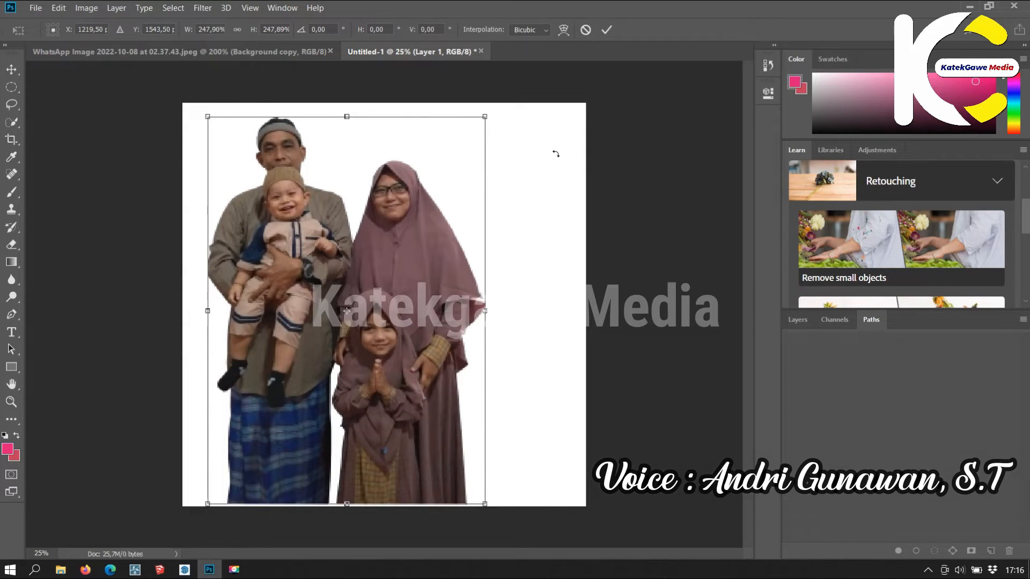
click(607, 30)
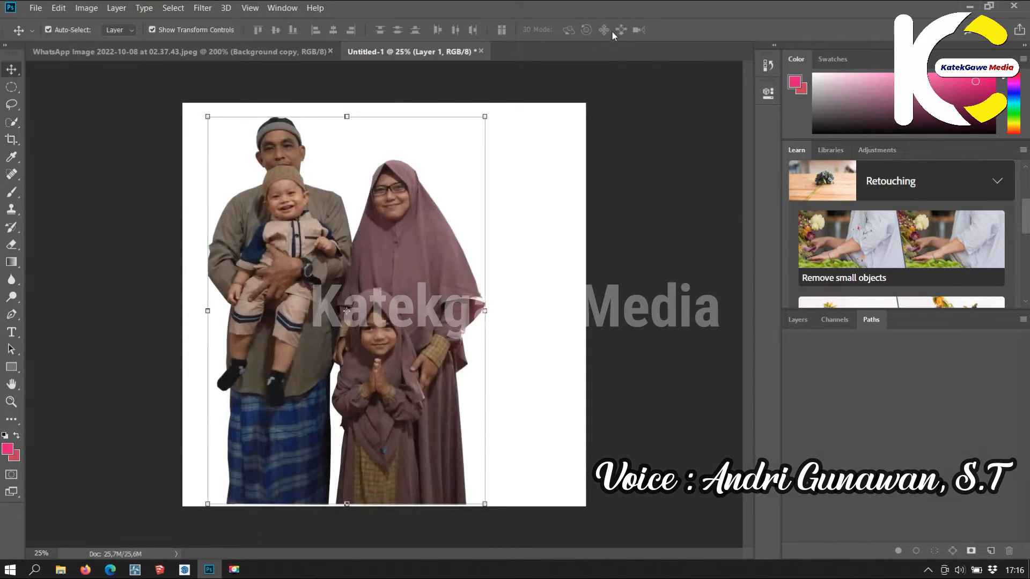
click(665, 130)
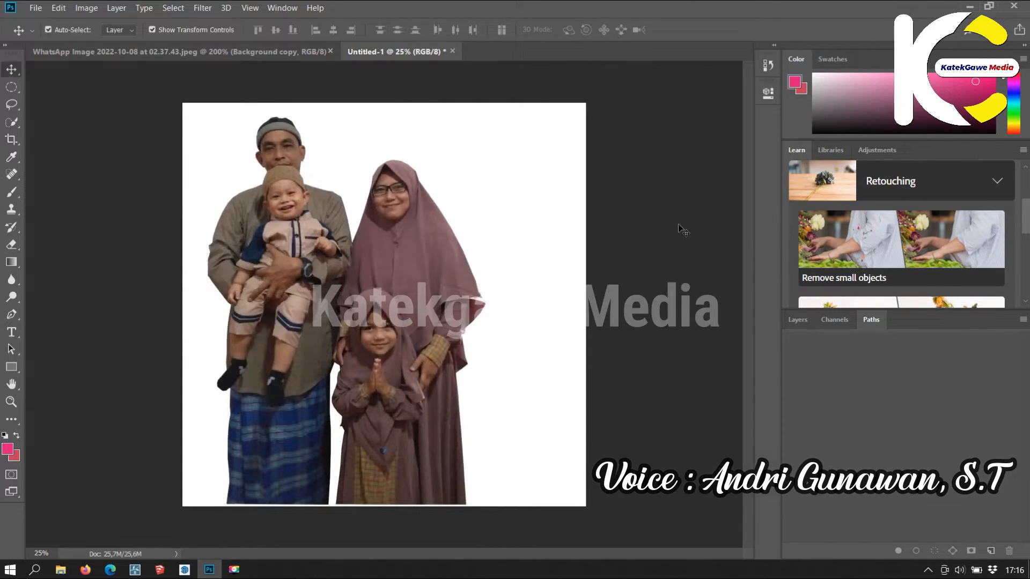
- Hide the white Background layer so only the cut-out family shows, and select Layer 1
click(805, 320)
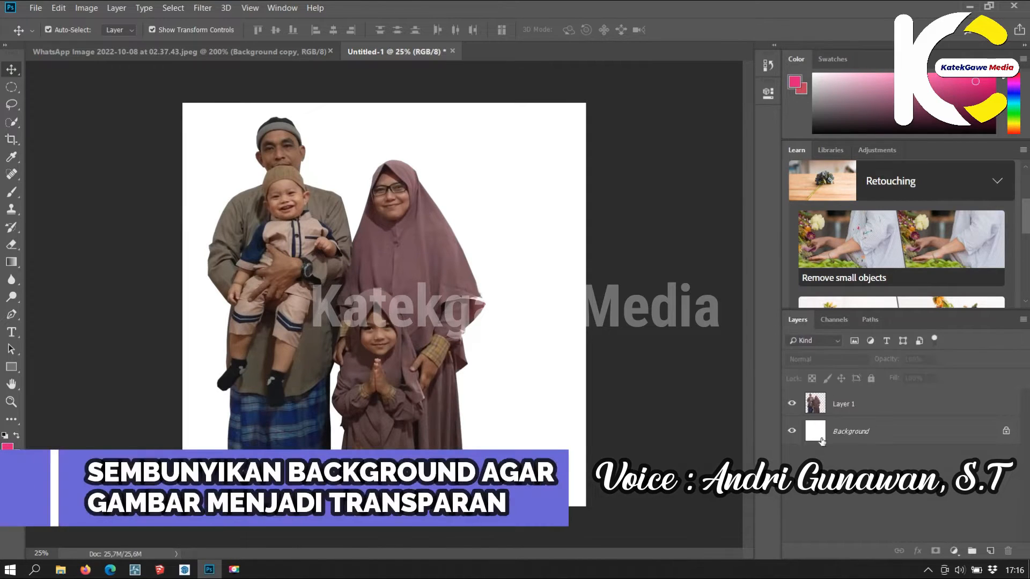
click(792, 431)
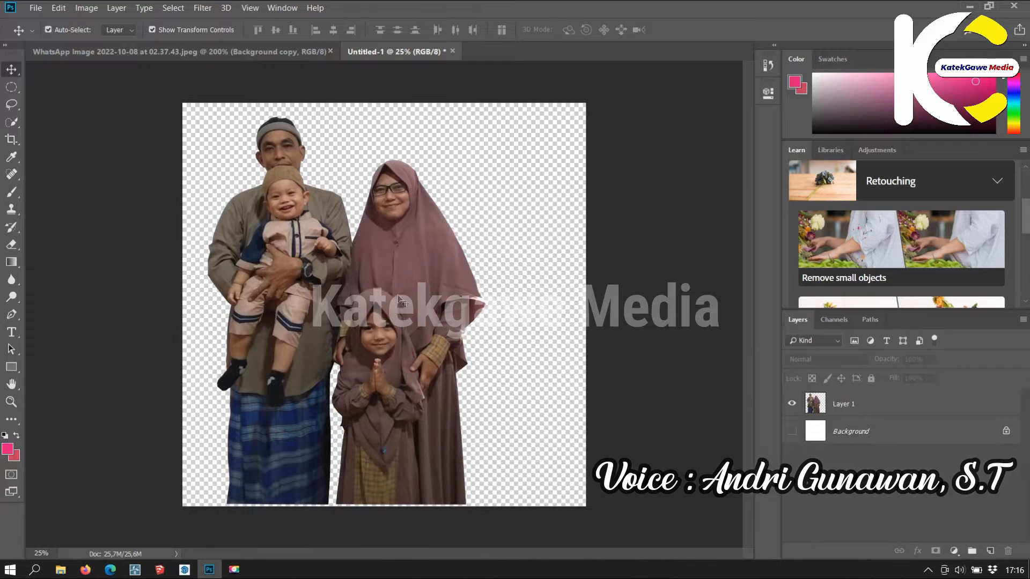
right_click(392, 285)
click(408, 287)
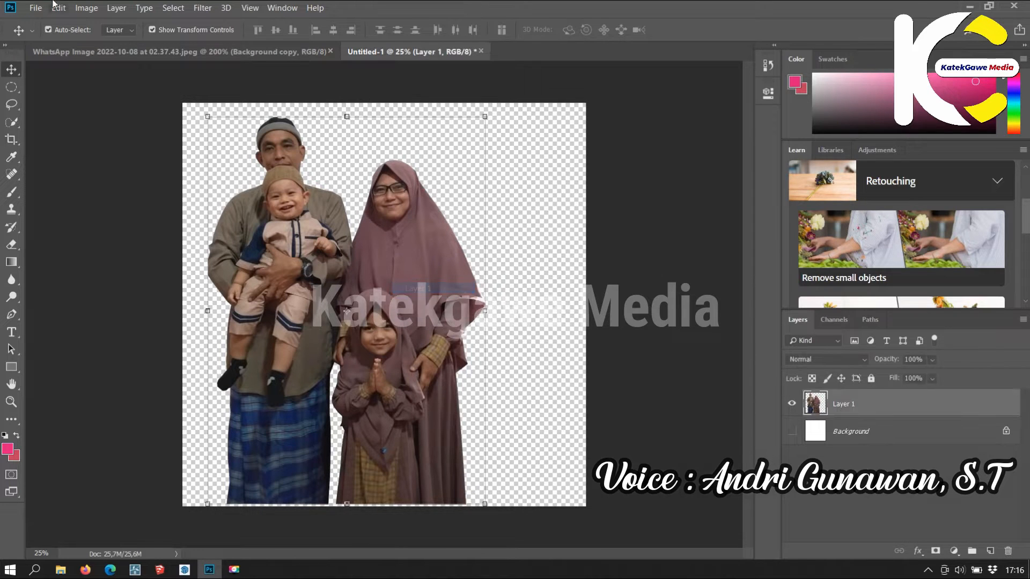
click(202, 8)
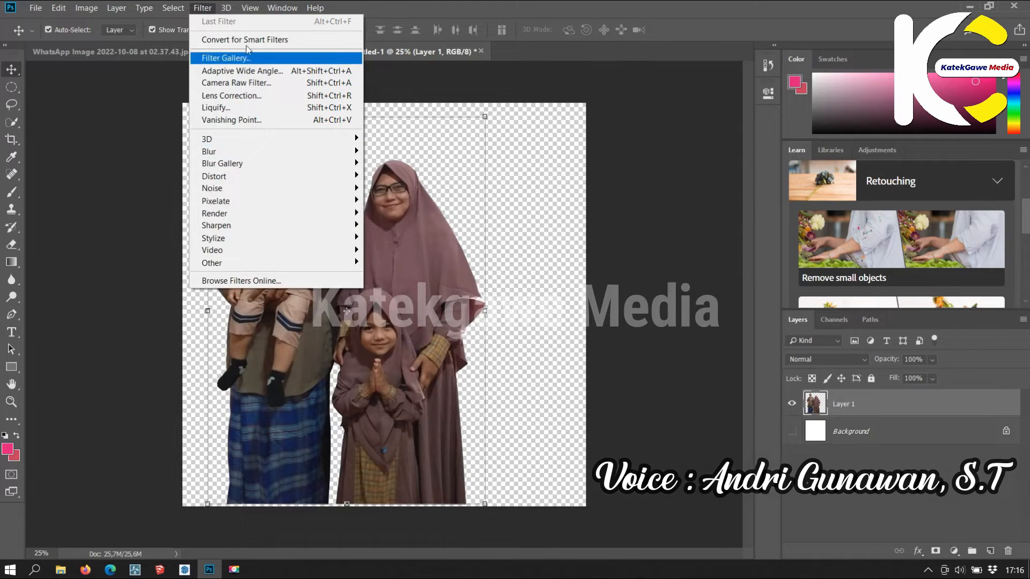
mouse_move(85, 8)
mouse_move(105, 47)
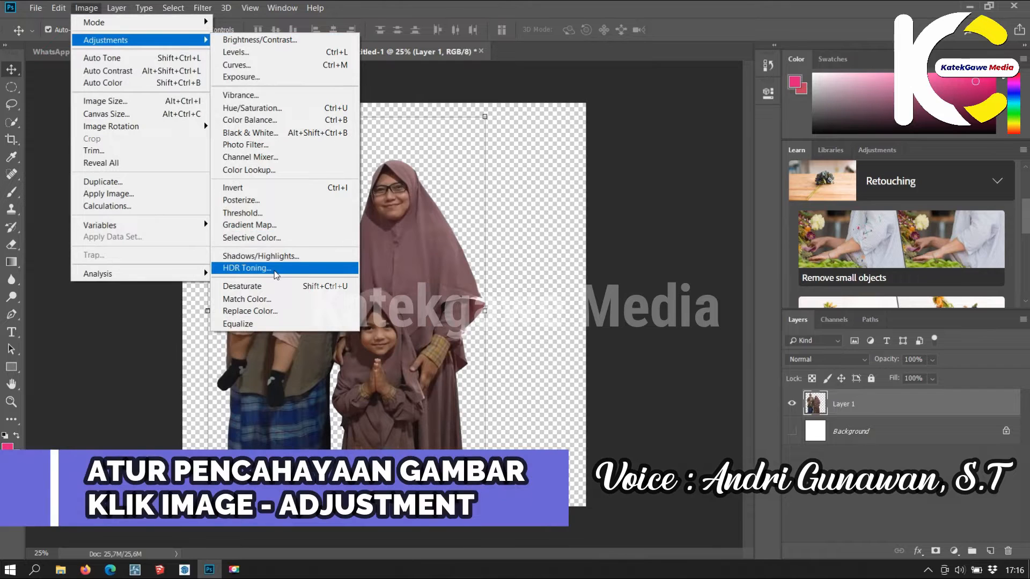
click(275, 272)
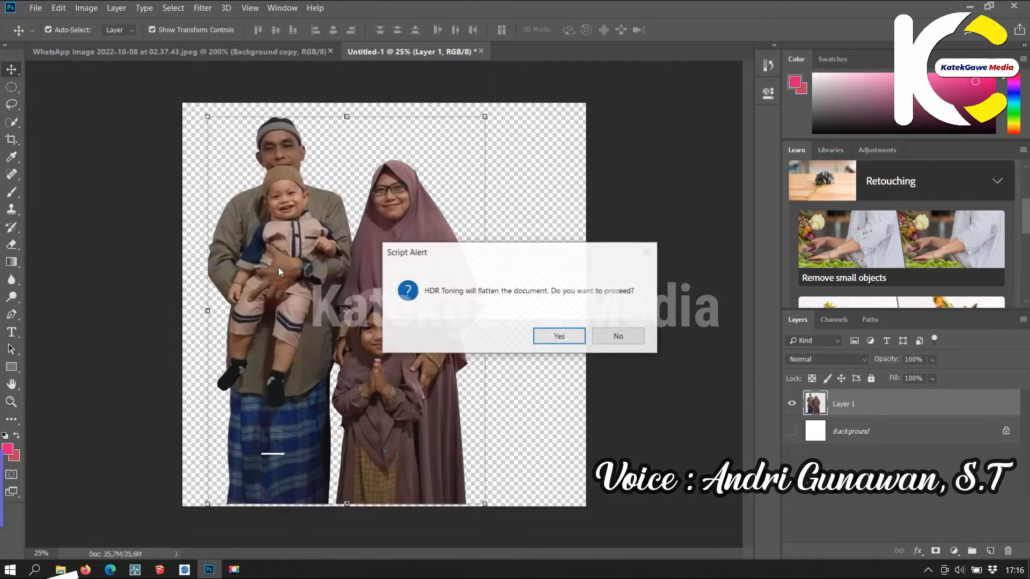
click(617, 336)
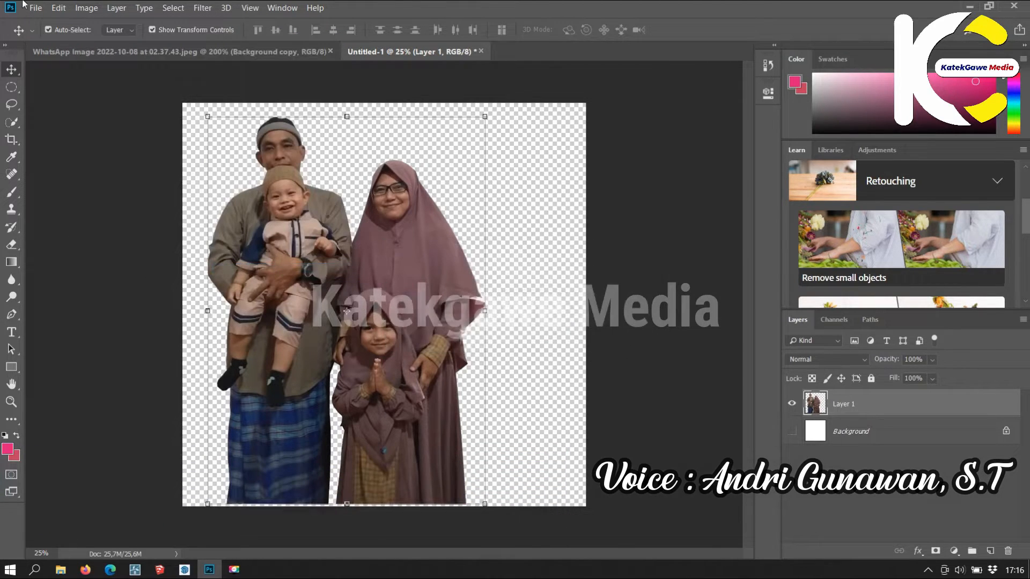
- Start a Shadows/Highlights adjustment on Layer 1 and set the highlights amount to 19%
click(87, 8)
mouse_move(110, 43)
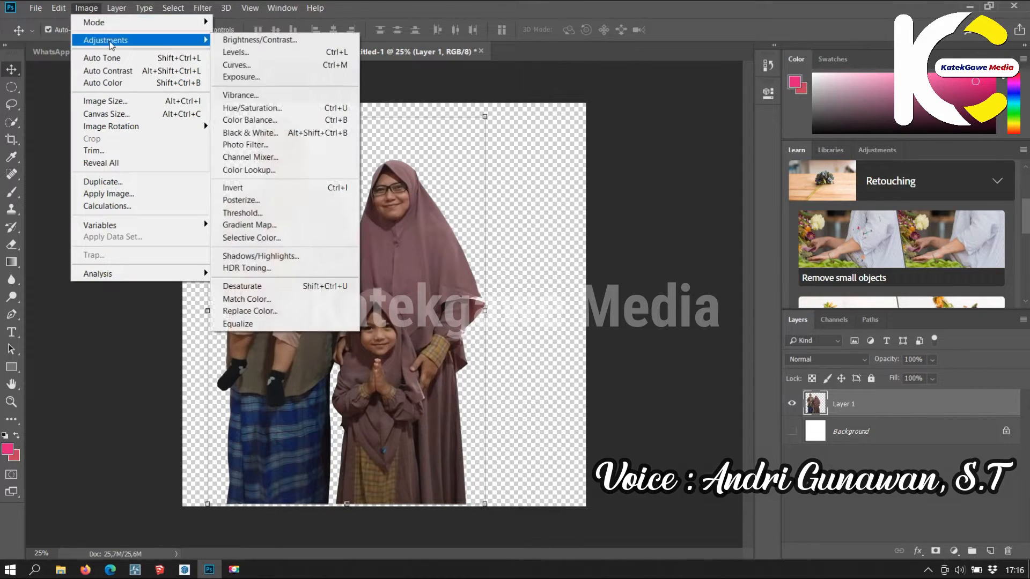
click(260, 257)
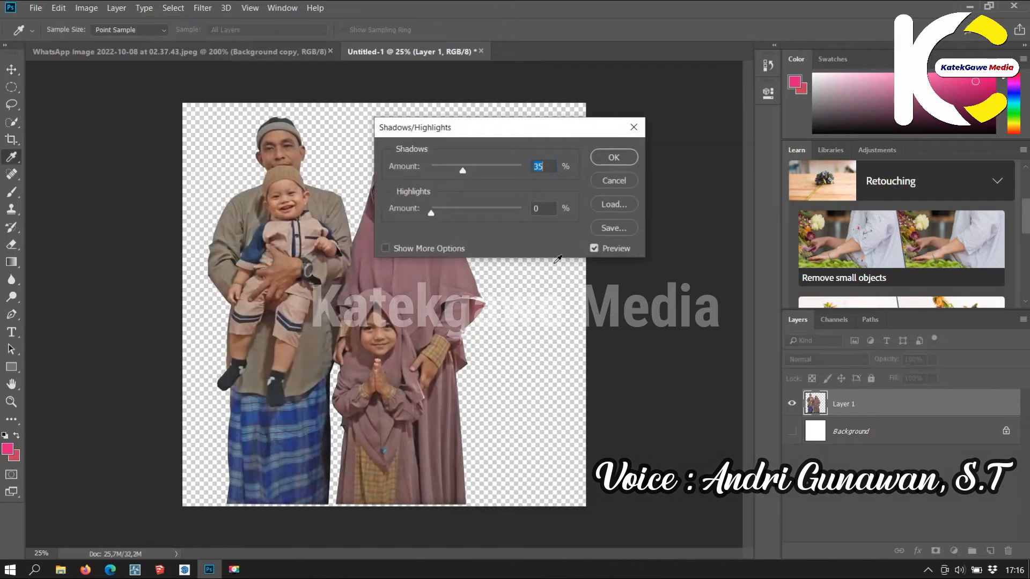
drag(488, 129, 597, 226)
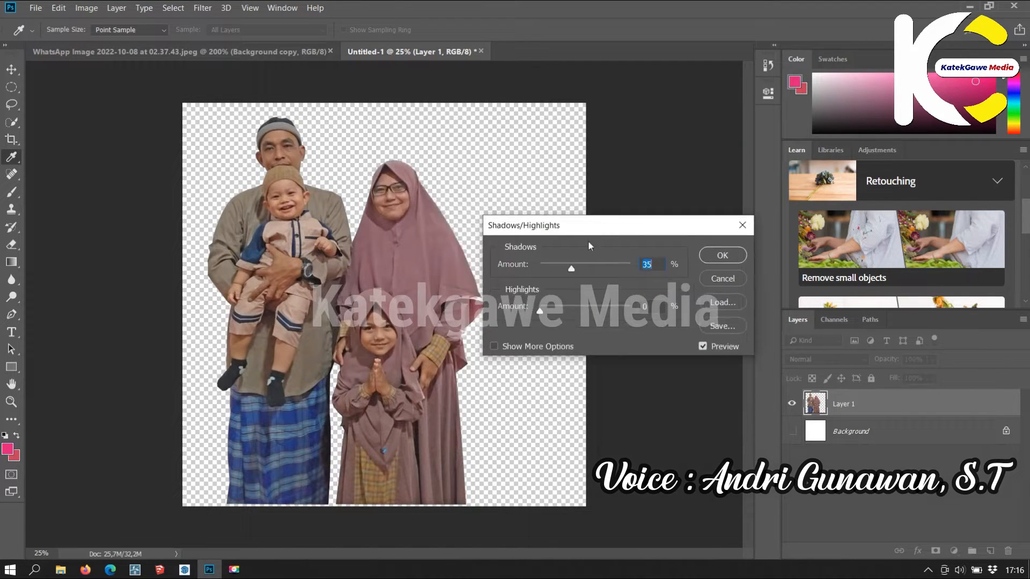
mouse_move(541, 311)
mouse_down()
mouse_move(575, 320)
mouse_move(502, 302)
mouse_move(557, 314)
mouse_up()
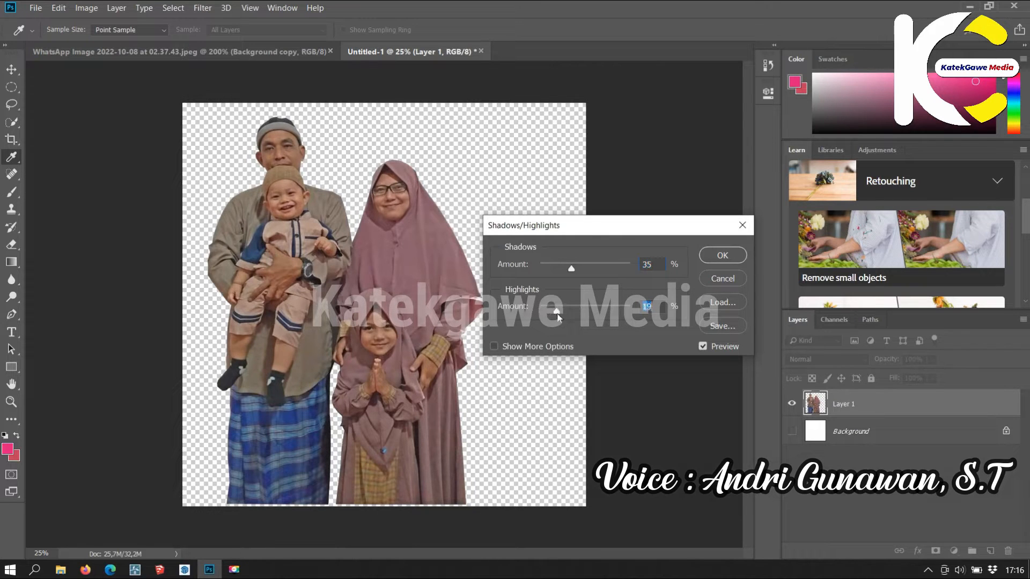
- Show the additional Shadows/Highlights options, set color to +21 and the shadows amount to 24%, and apply the adjustment
click(503, 346)
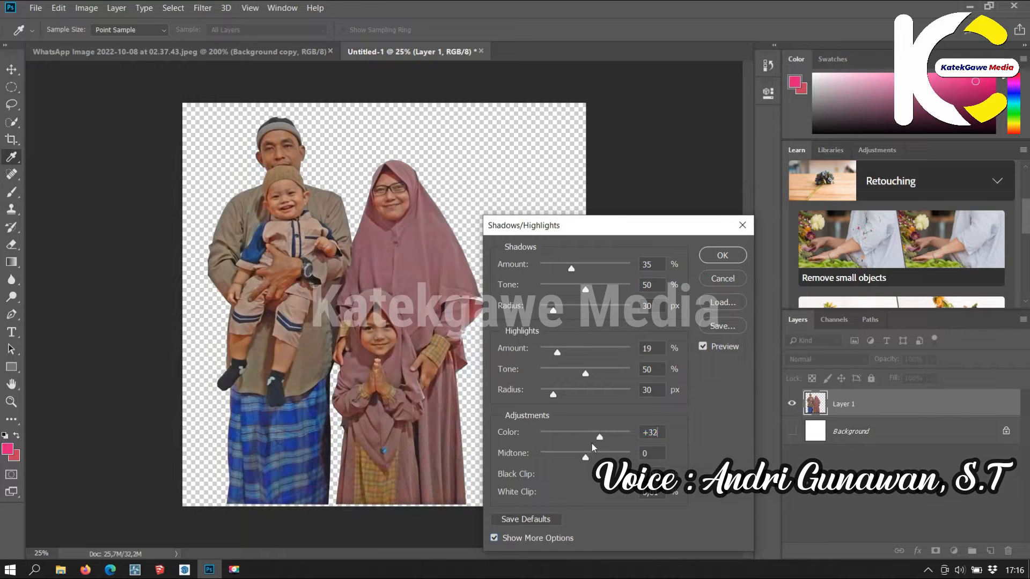
drag(592, 441, 595, 442)
click(577, 267)
drag(573, 271, 563, 269)
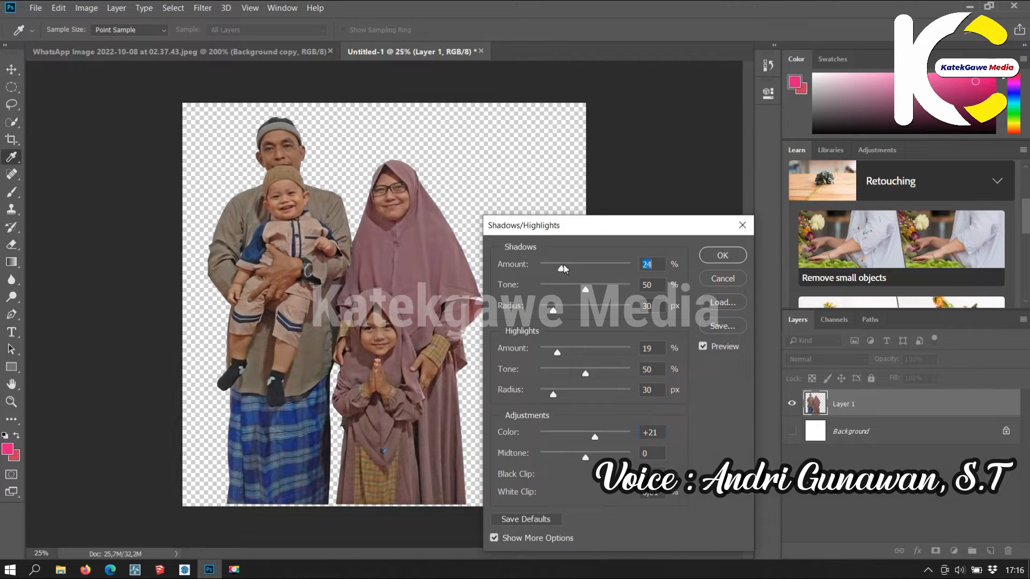
click(723, 255)
key(v)
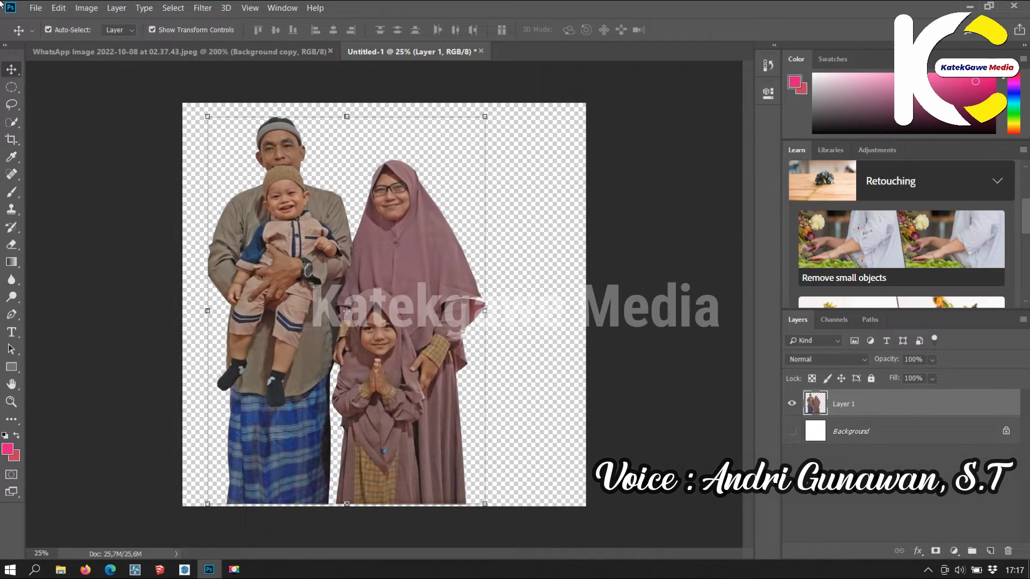
- Save the document in Photoshop PSD format under the file name FOTO04
click(36, 8)
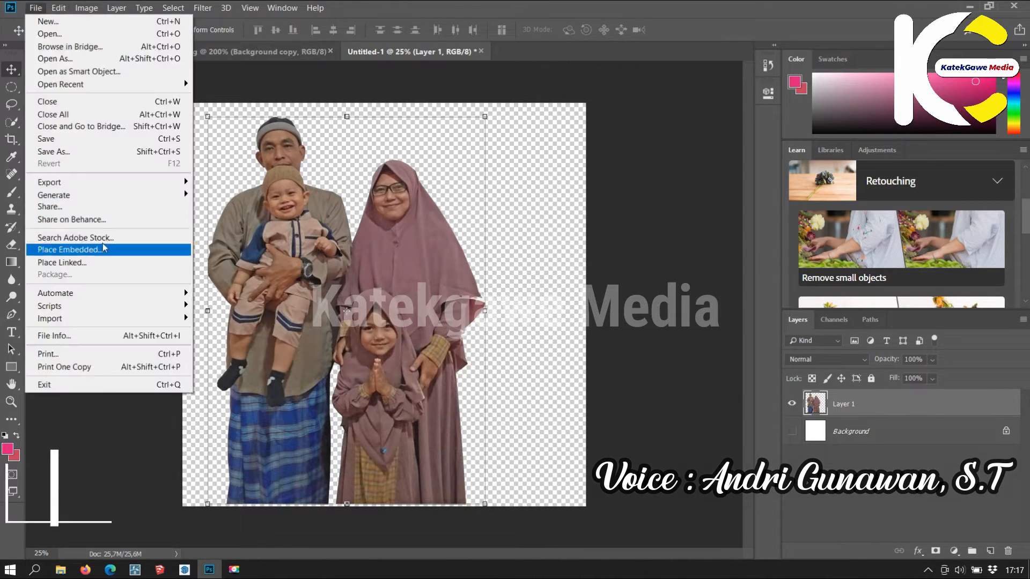
click(81, 152)
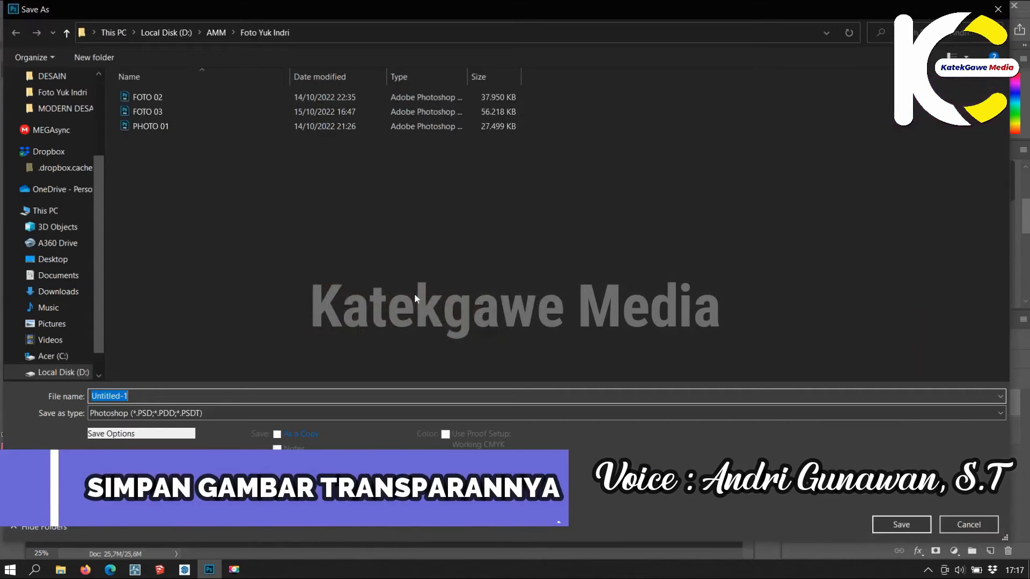
key(Caps_Lock)
text(FO)
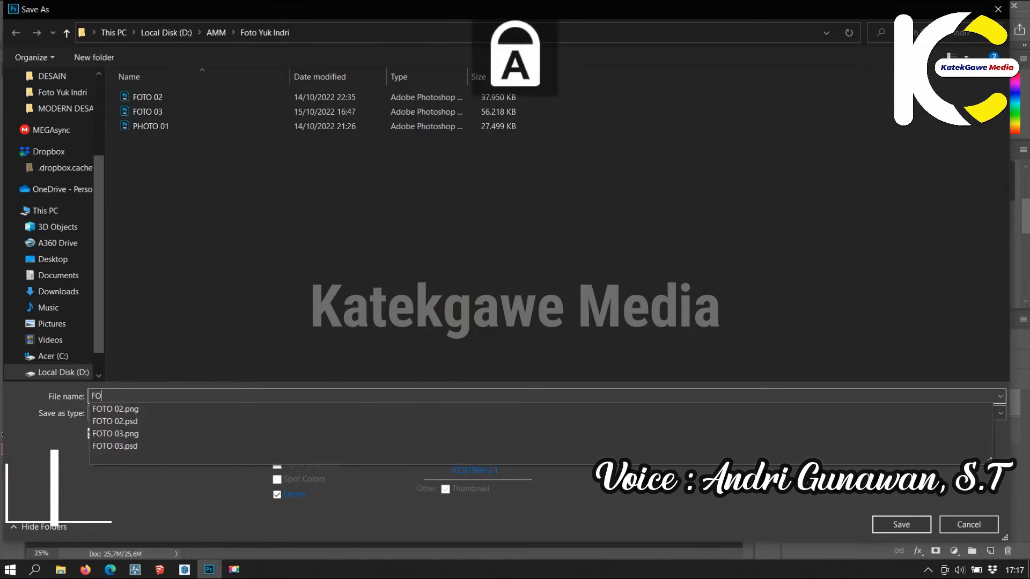
text(TO0)
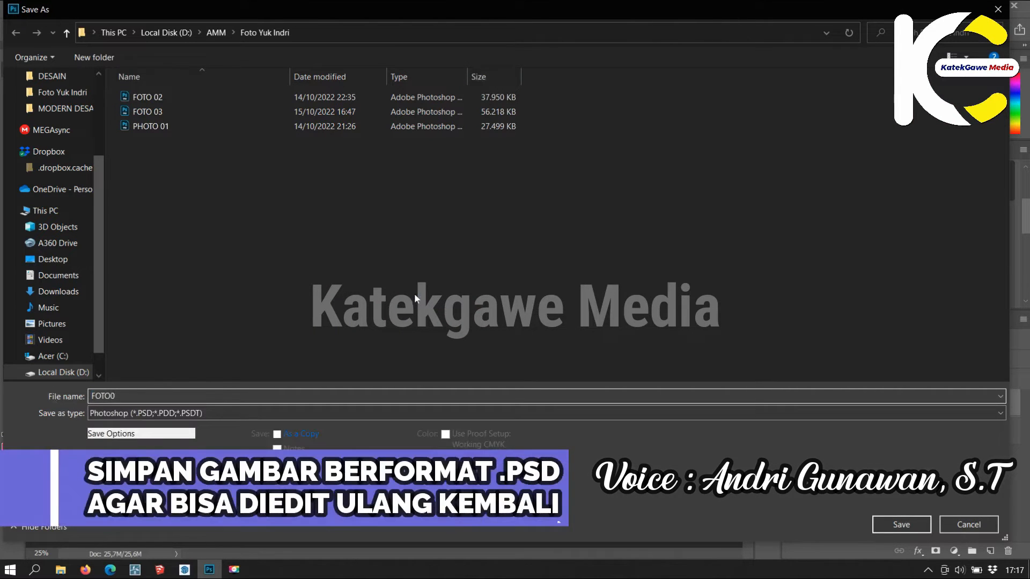
text(4)
key(Return)
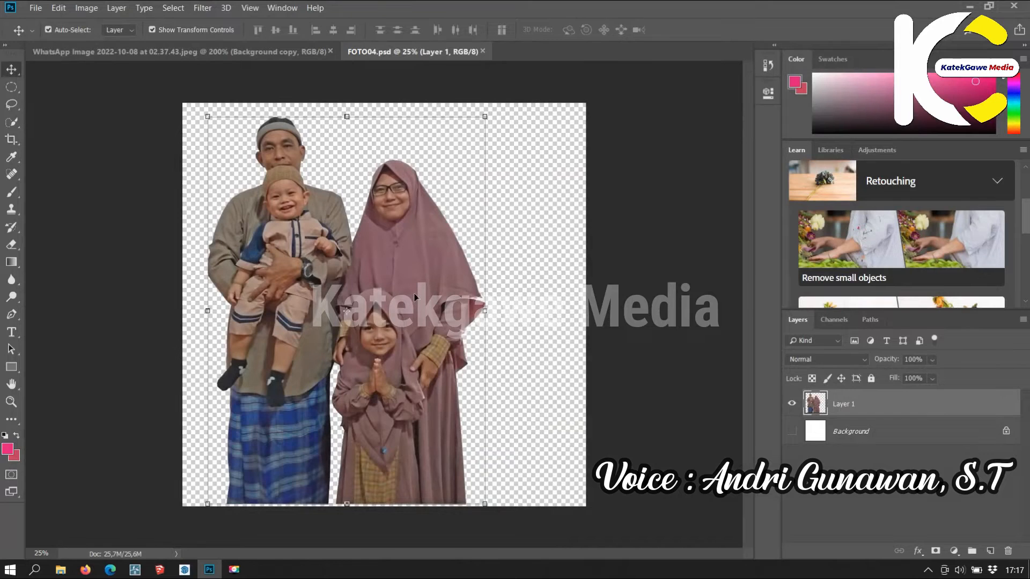
- Save a transparent copy of FOTO04 in PNG format
click(30, 7)
click(94, 153)
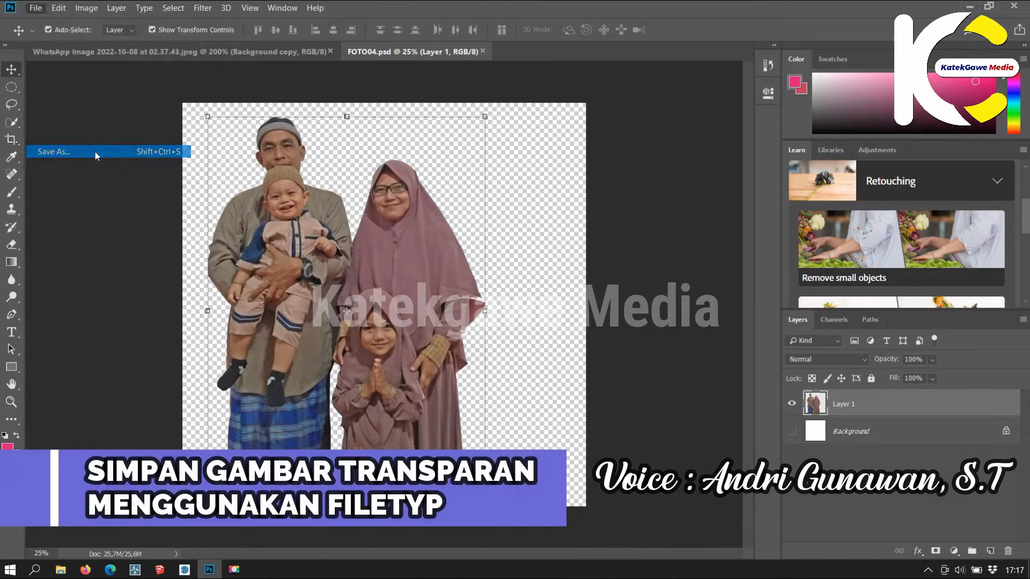
click(290, 411)
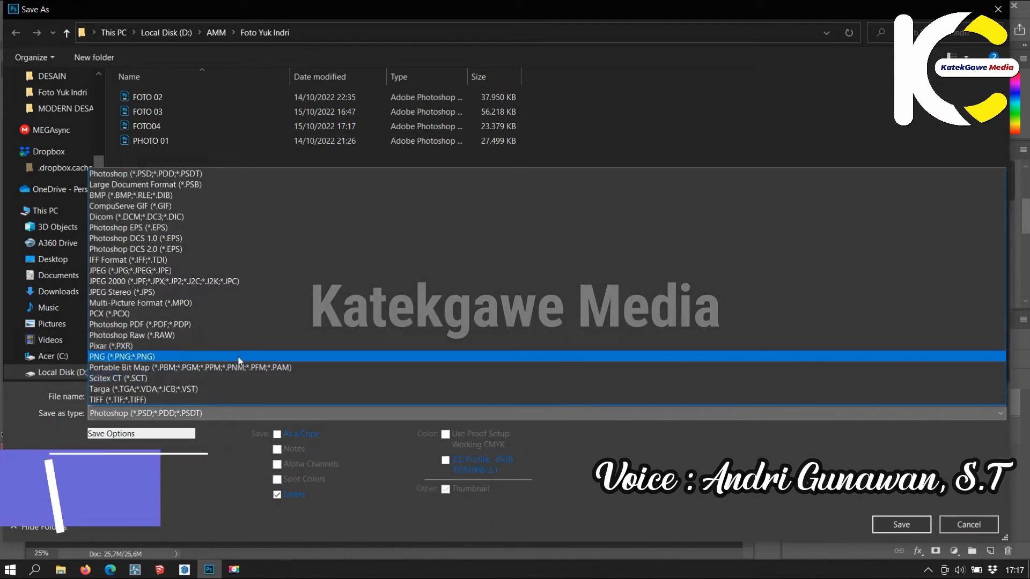
click(237, 357)
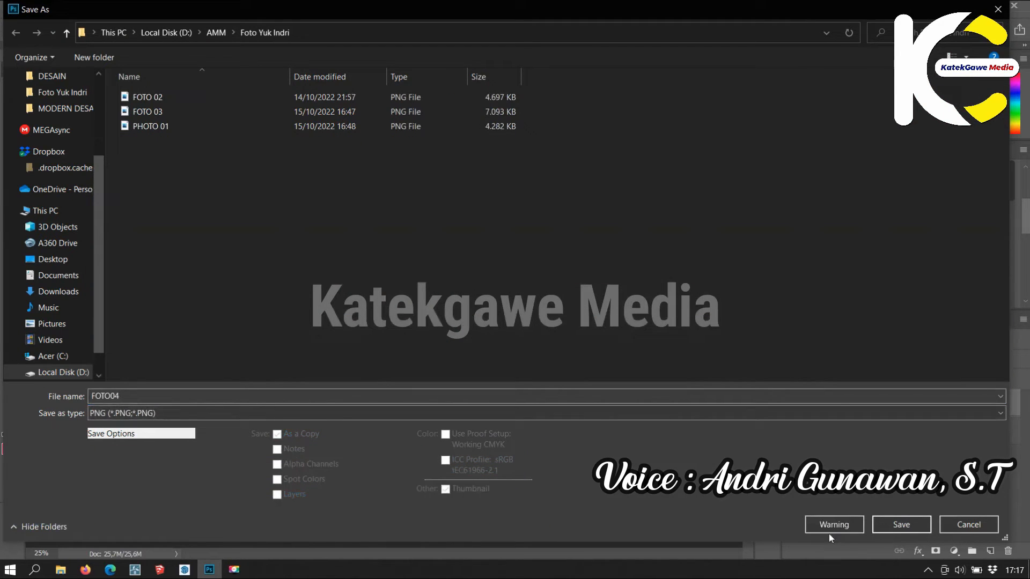
click(899, 530)
click(577, 170)
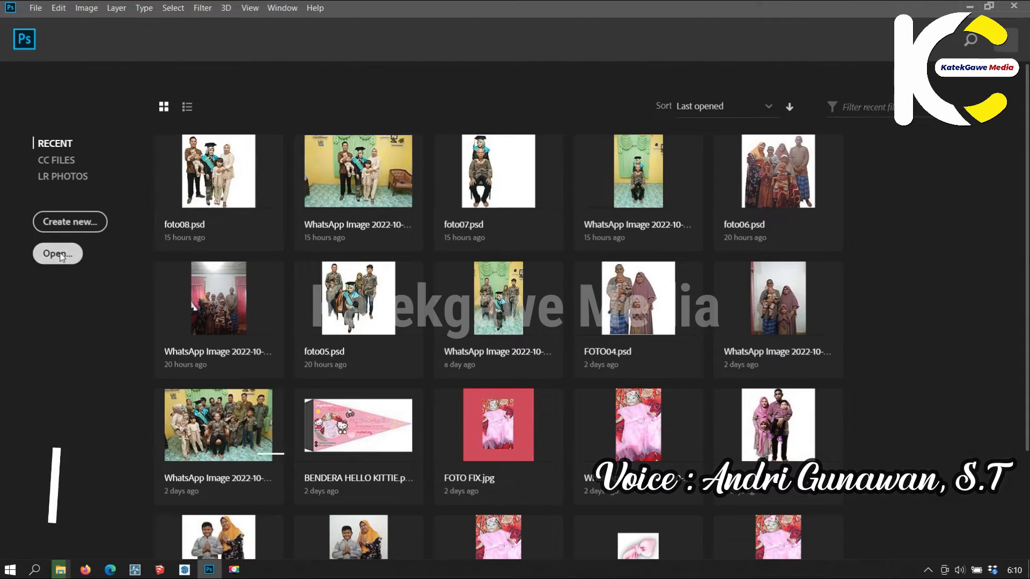
- Open the cut-out image PHOTO 01.png and turn off the transform controls
click(60, 255)
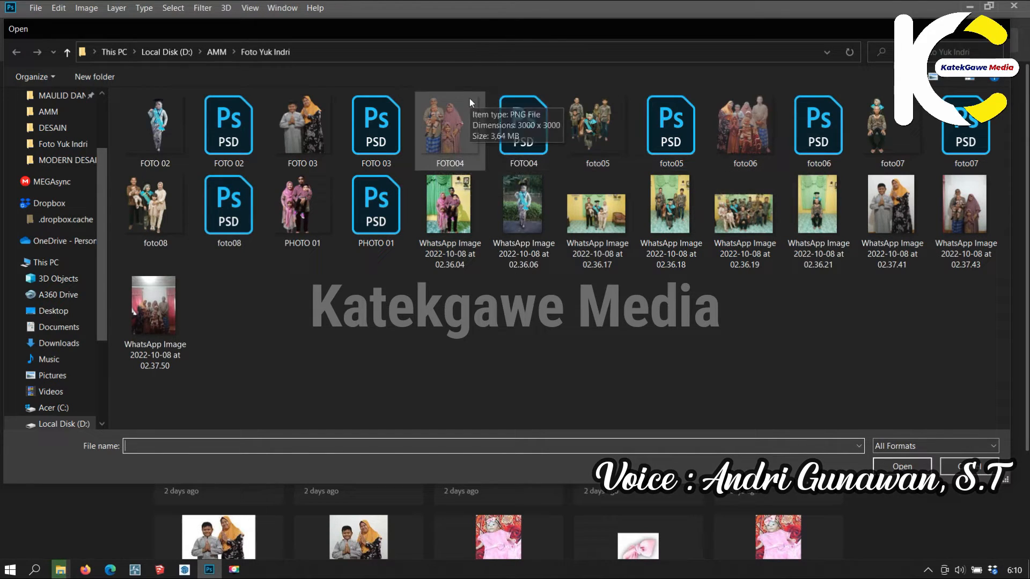
double_click(317, 191)
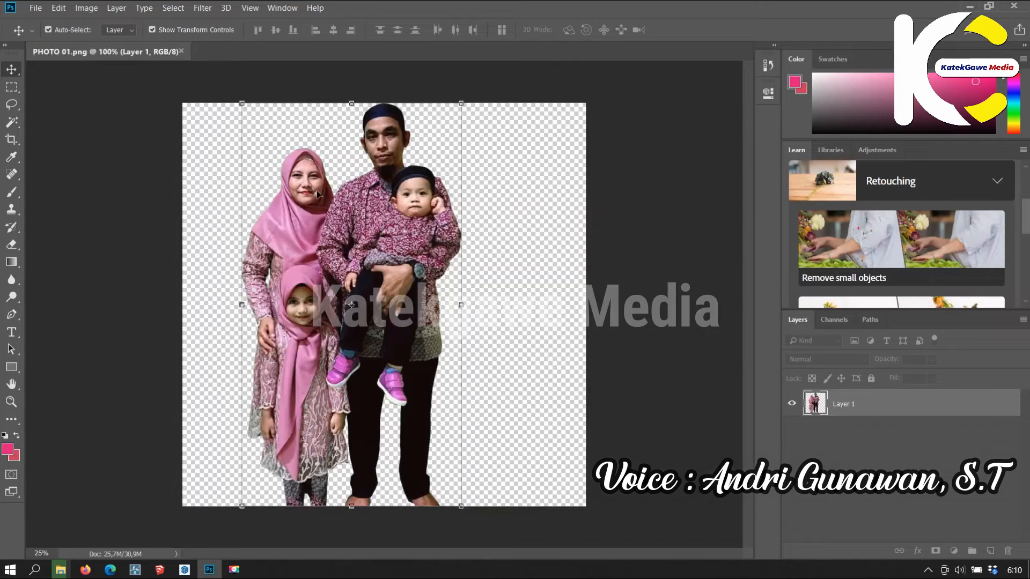
click(153, 31)
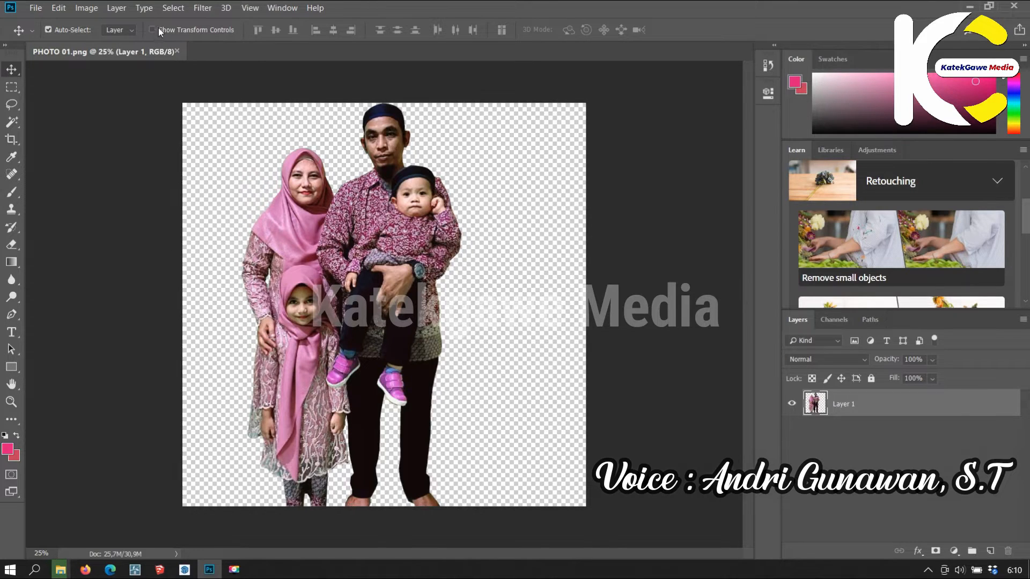
- Examine the width, height and resolution of PHOTO 01.png without changing them
click(87, 7)
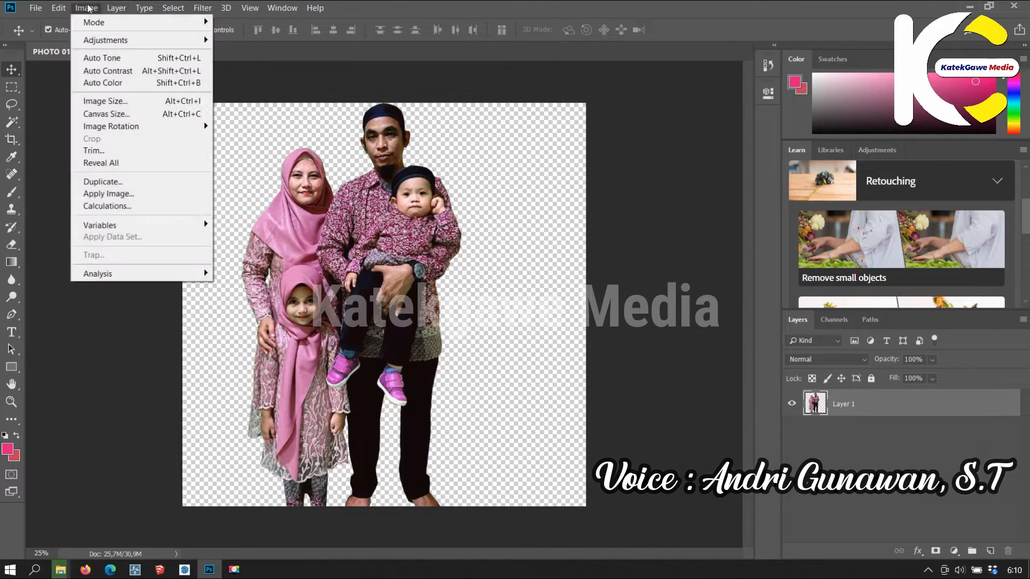
click(121, 100)
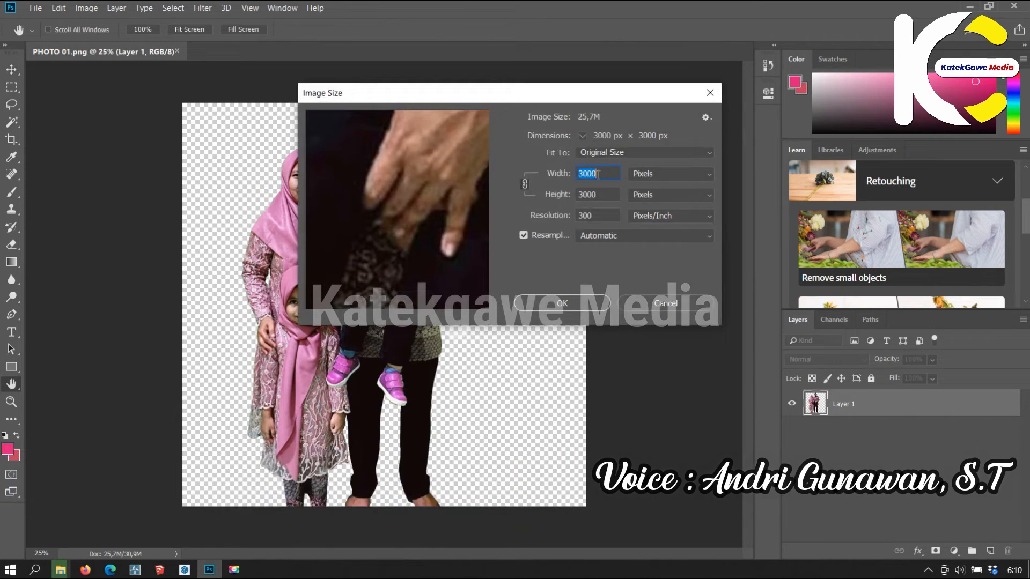
click(600, 196)
click(668, 306)
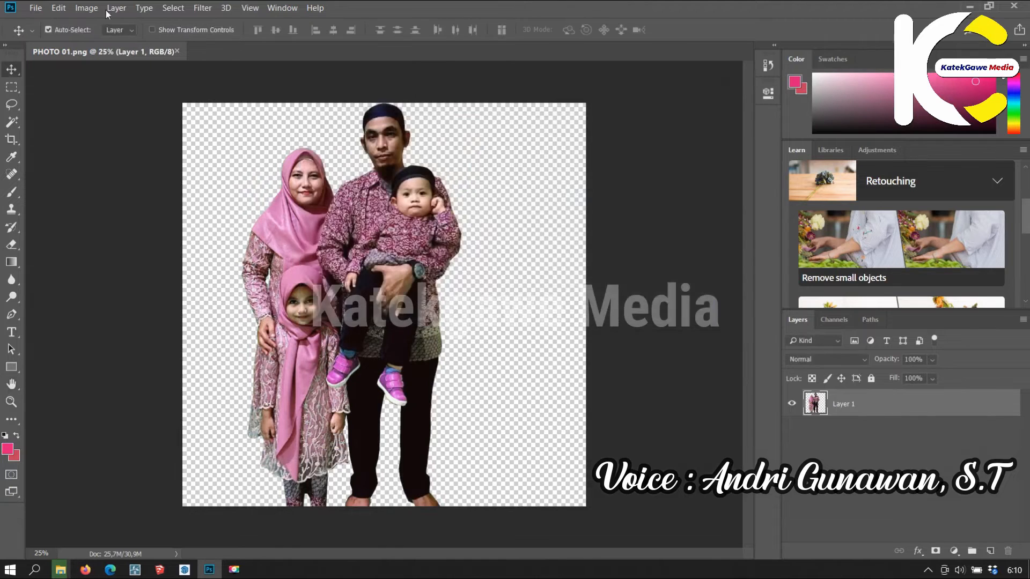
- Create a new document of 3000 x 3000 pixels at 300 pixels/inch in RGB color with white background contents
click(38, 8)
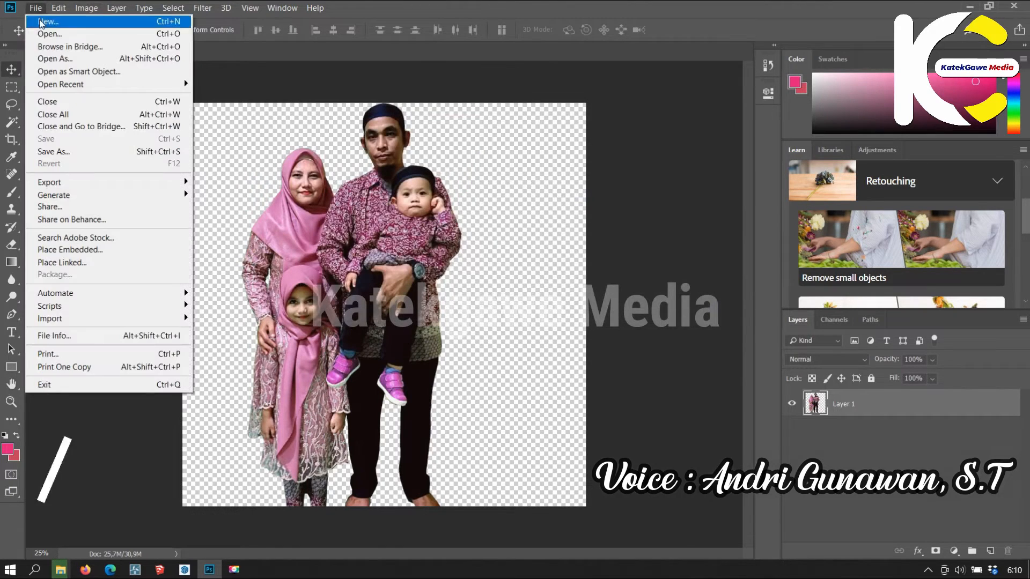
click(42, 22)
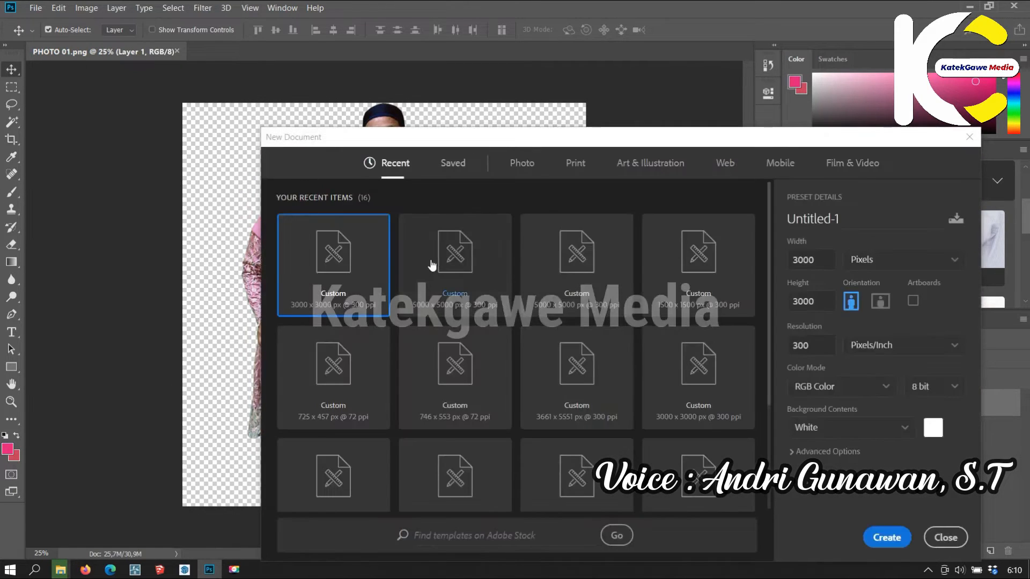
click(823, 259)
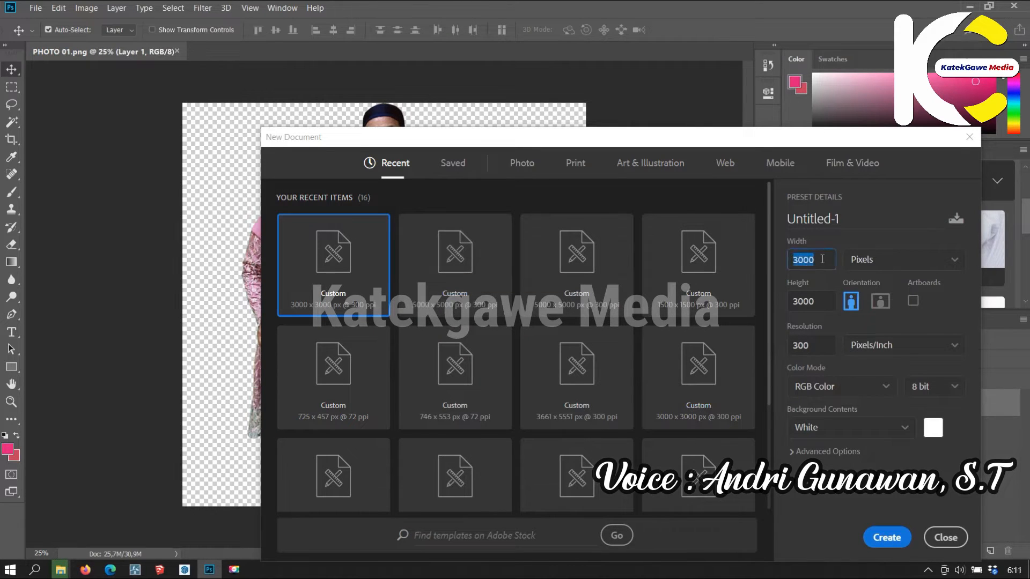
click(834, 302)
click(826, 349)
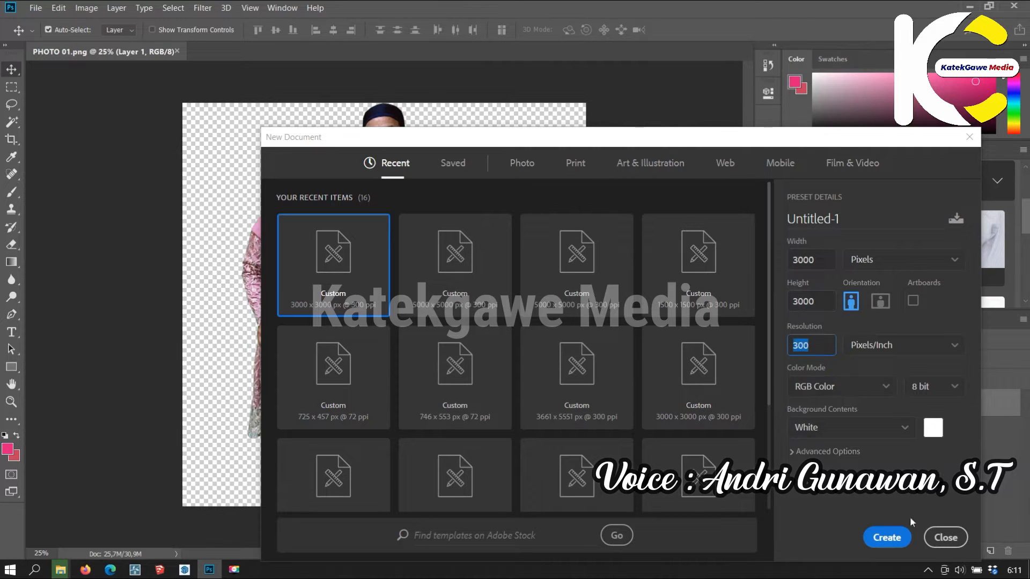
click(887, 538)
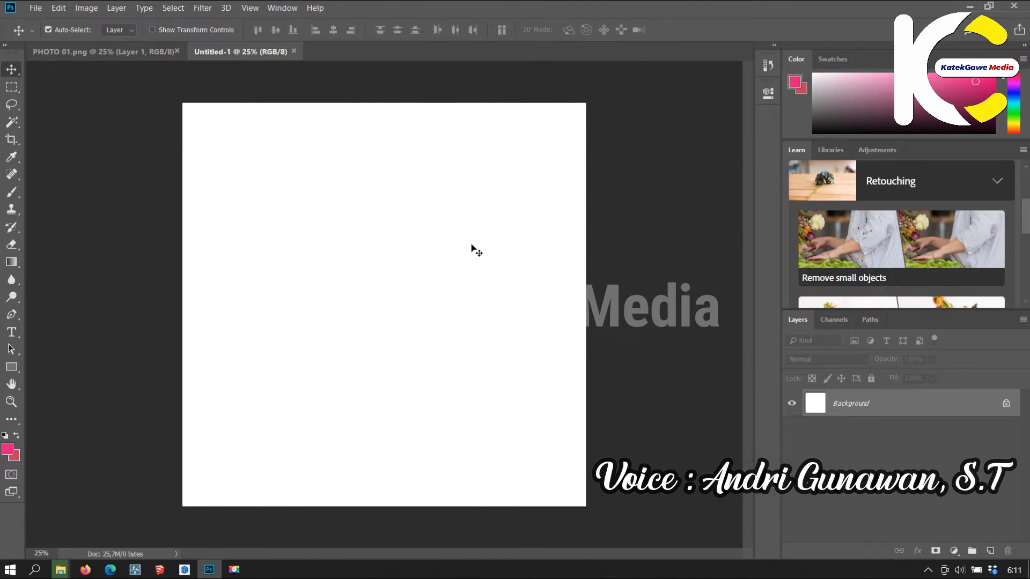
- Set the foreground color to a light orange with hue 40, saturation 82 and brightness 95
click(7, 449)
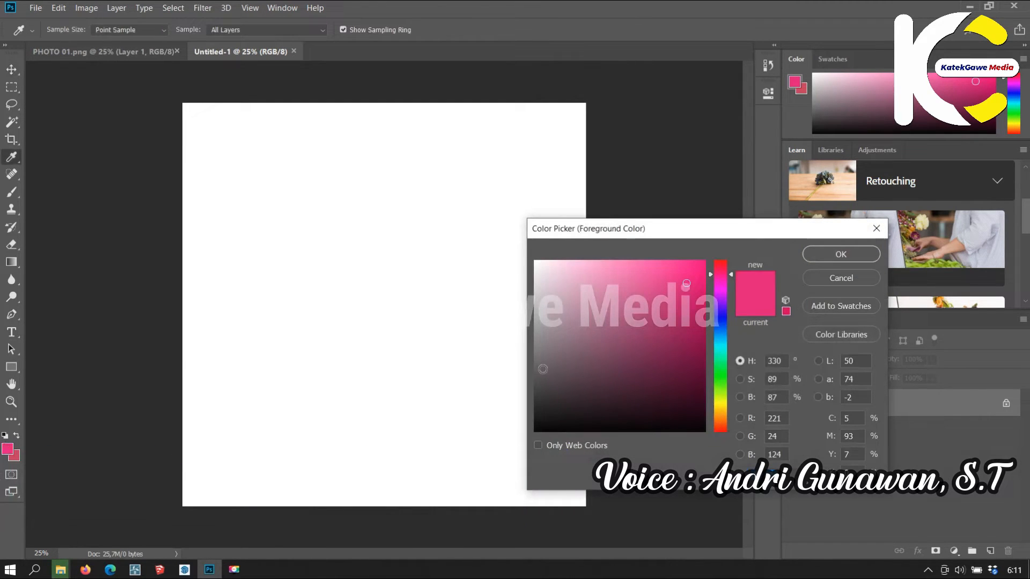
click(722, 413)
click(676, 269)
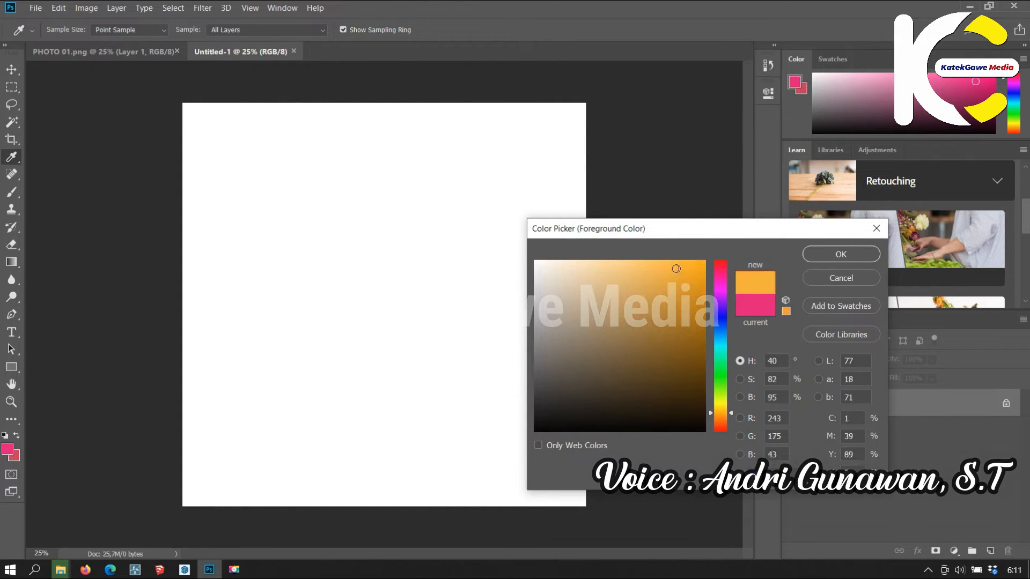
click(848, 257)
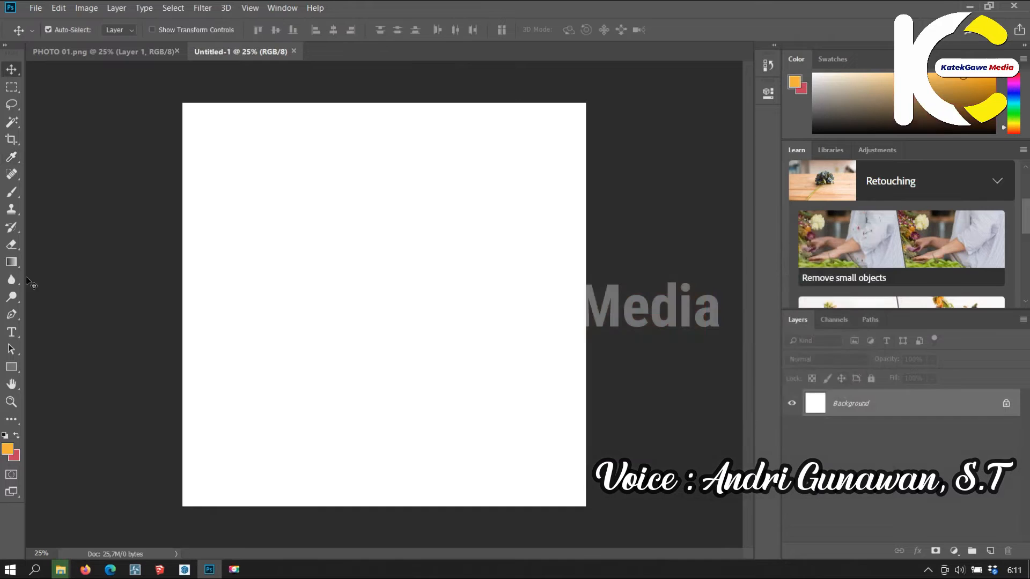
- Set the background color to a dark orange-brown with hue 31, saturation 94 and brightness 58
click(18, 455)
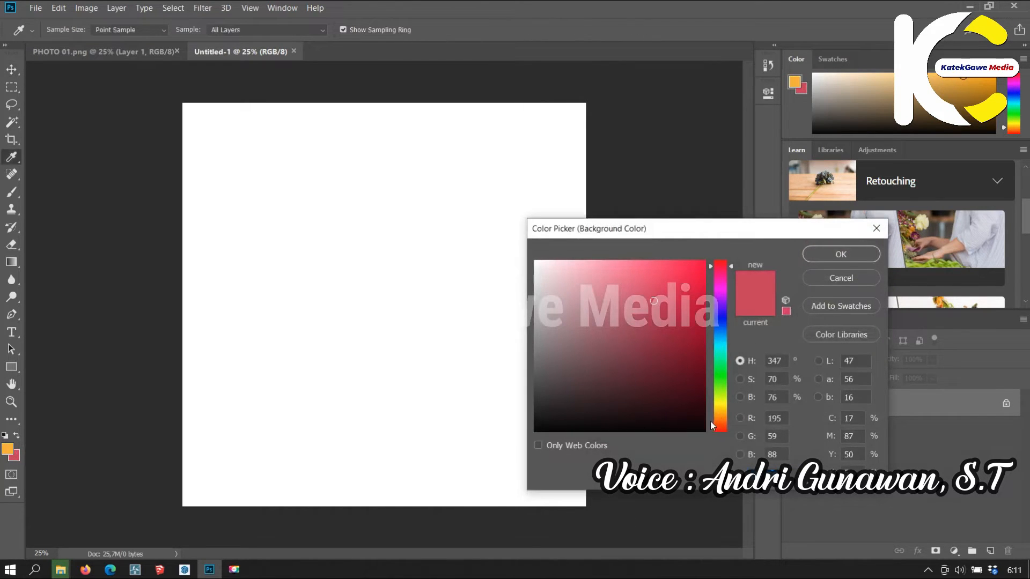
click(721, 416)
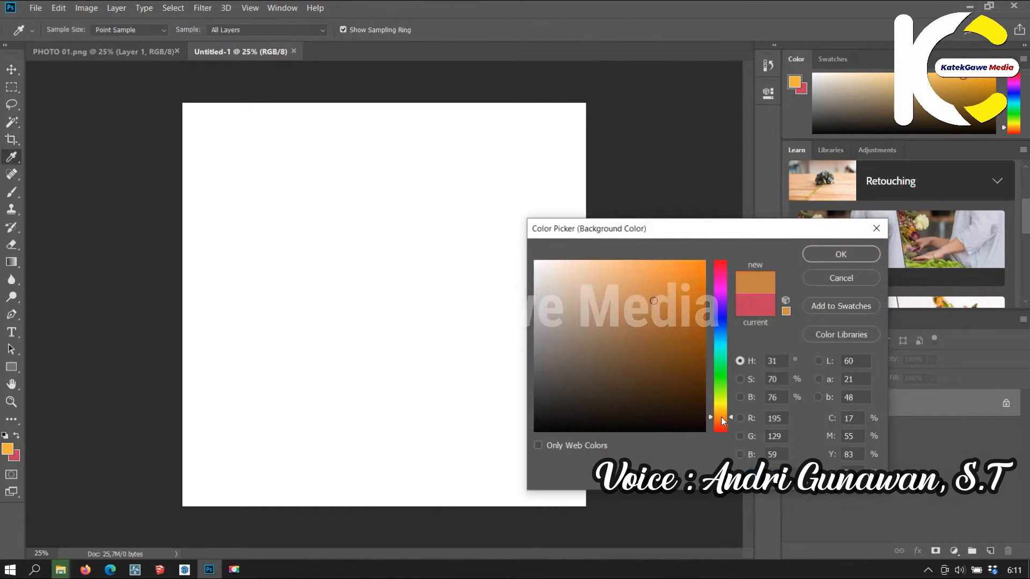
click(693, 335)
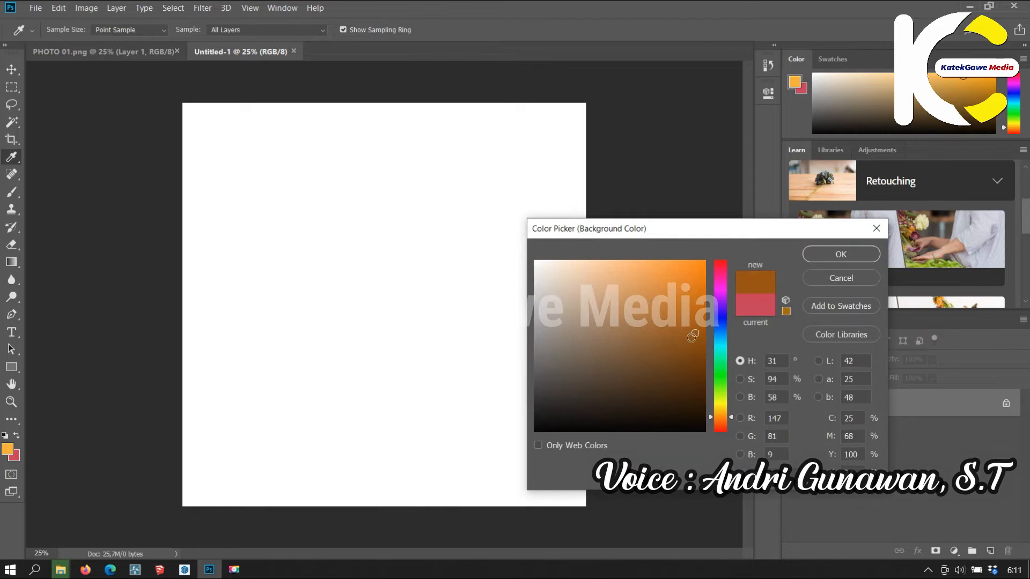
click(840, 251)
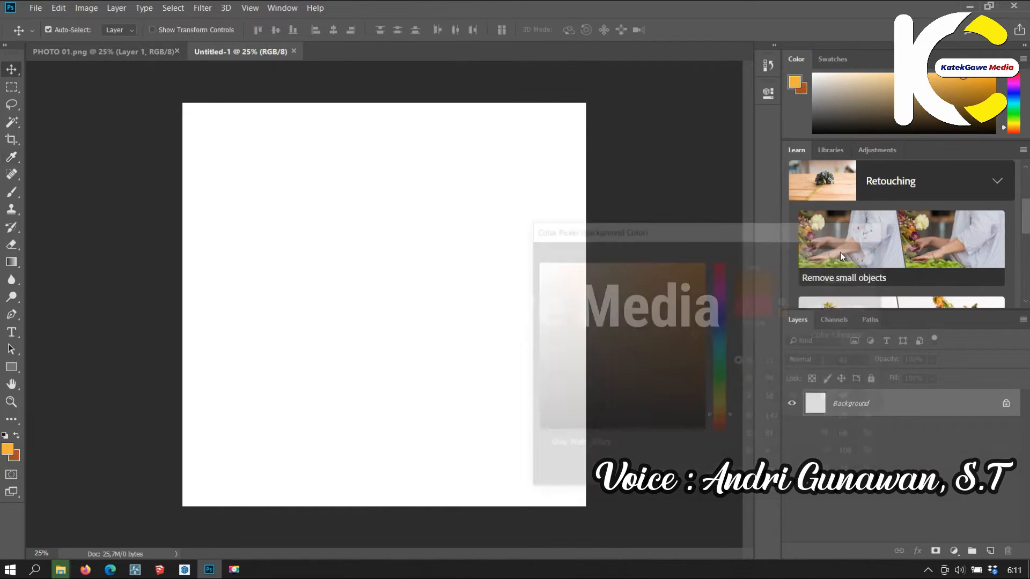
- Fill the Background layer with a diagonal linear gradient running from the upper left to the lower right of the canvas
click(22, 260)
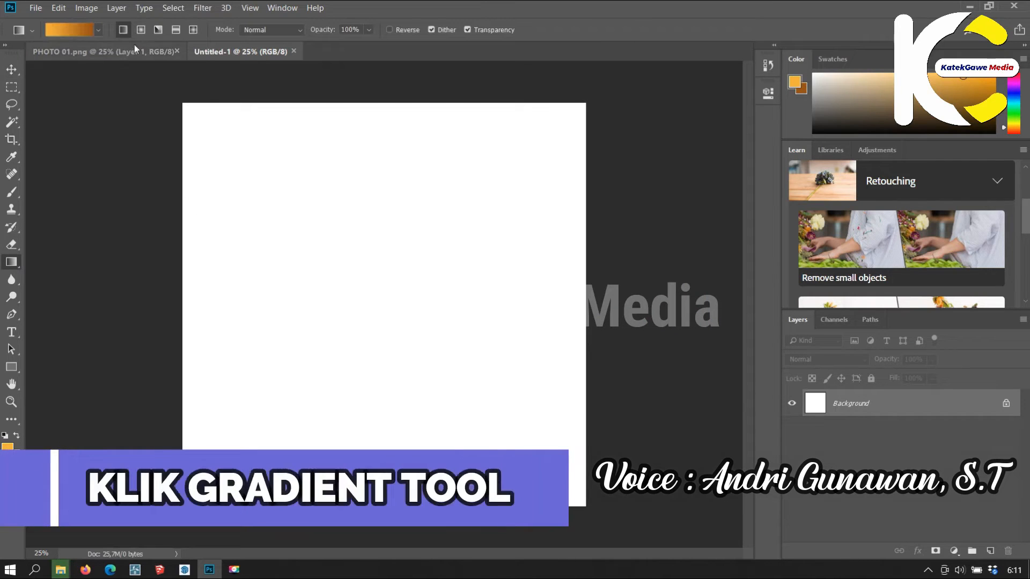
drag(183, 119, 587, 367)
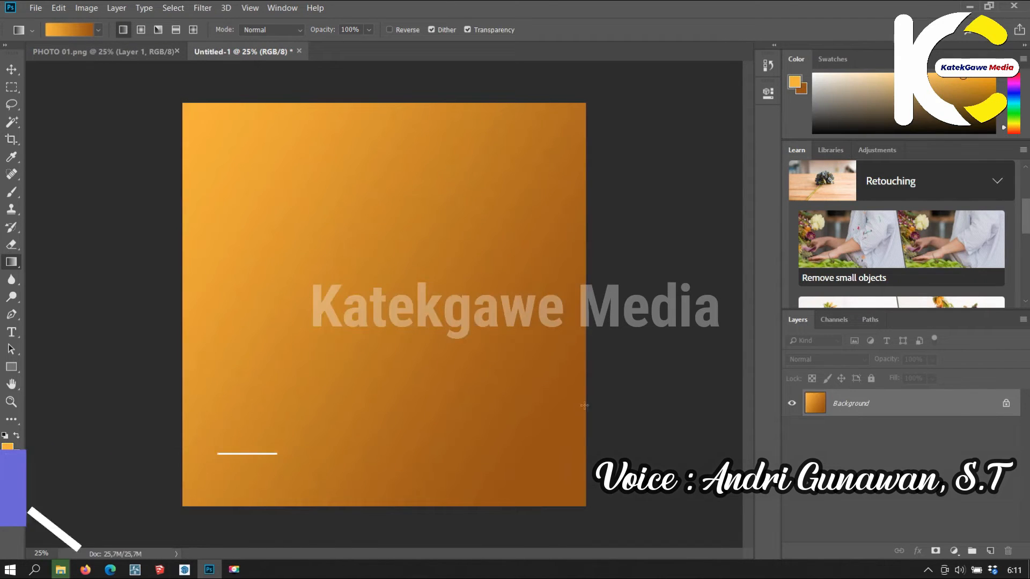
- Copy the cut-out family from PHOTO 01.png into Untitled-1 and place it near the middle of the gradient background
click(12, 69)
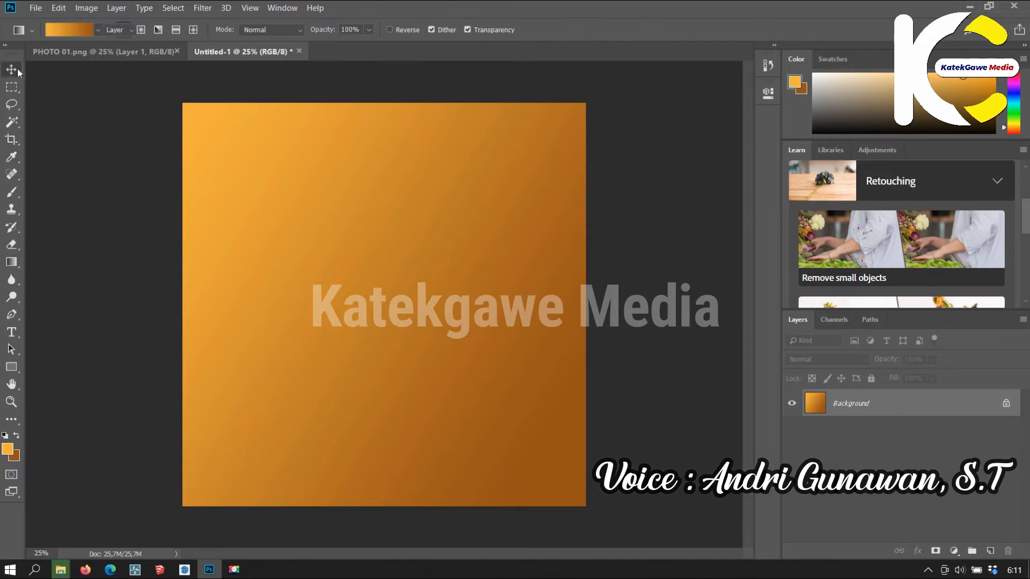
click(47, 52)
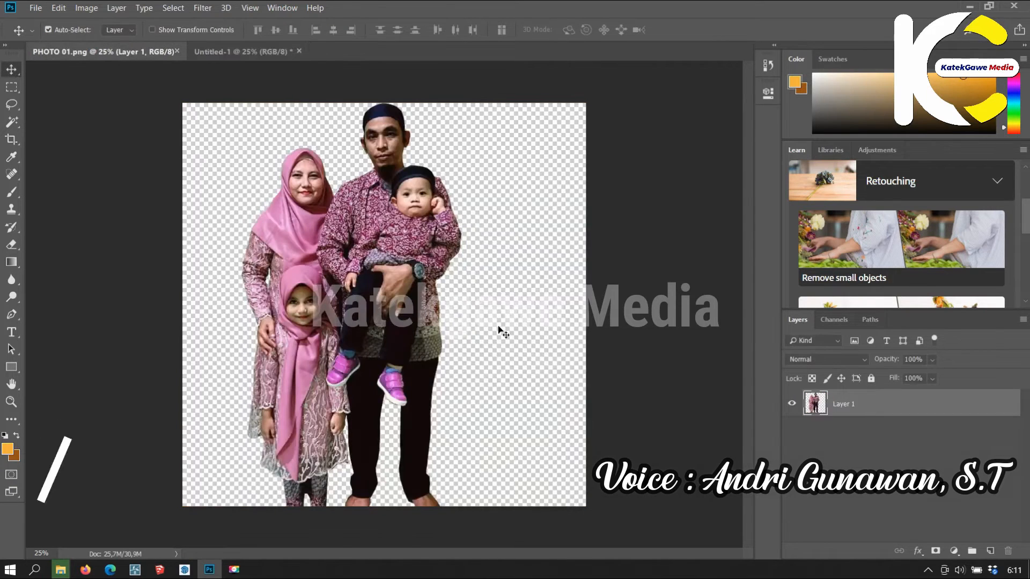
drag(397, 267, 390, 314)
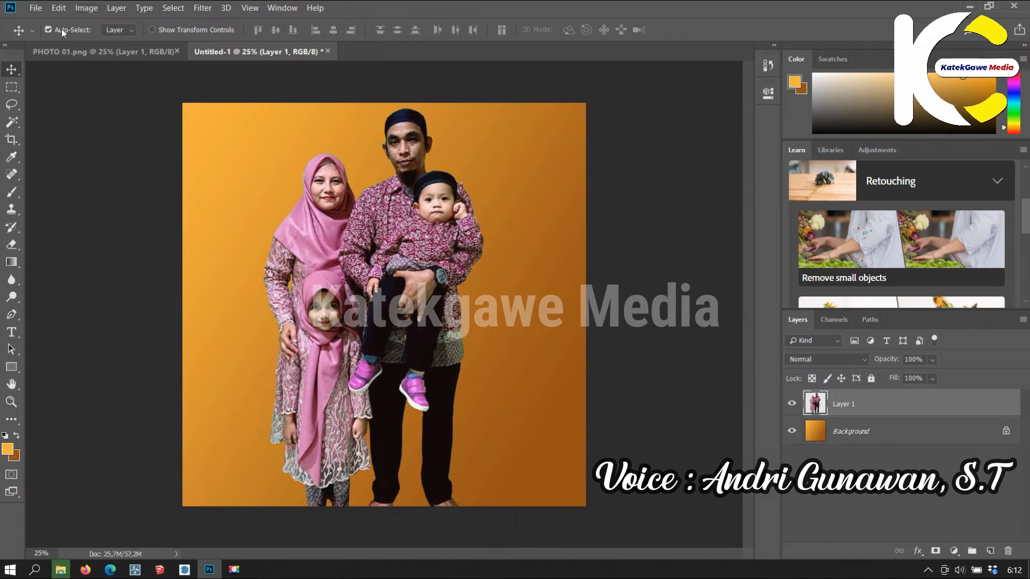
- Raise the brightness of the family layer, Layer 1, to about 21 with the Brightness/Contrast adjustment
right_click(426, 256)
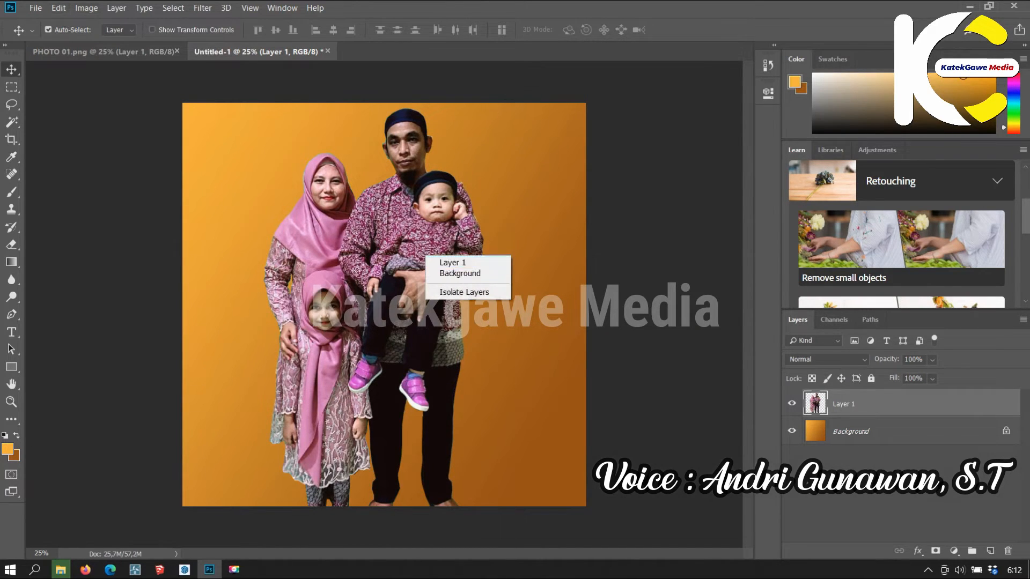
click(460, 264)
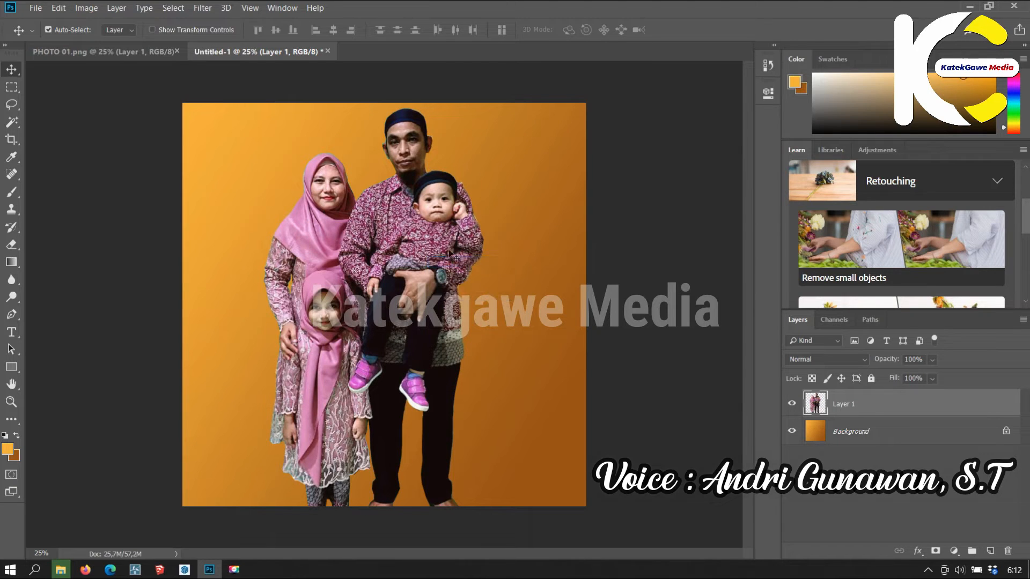
click(88, 9)
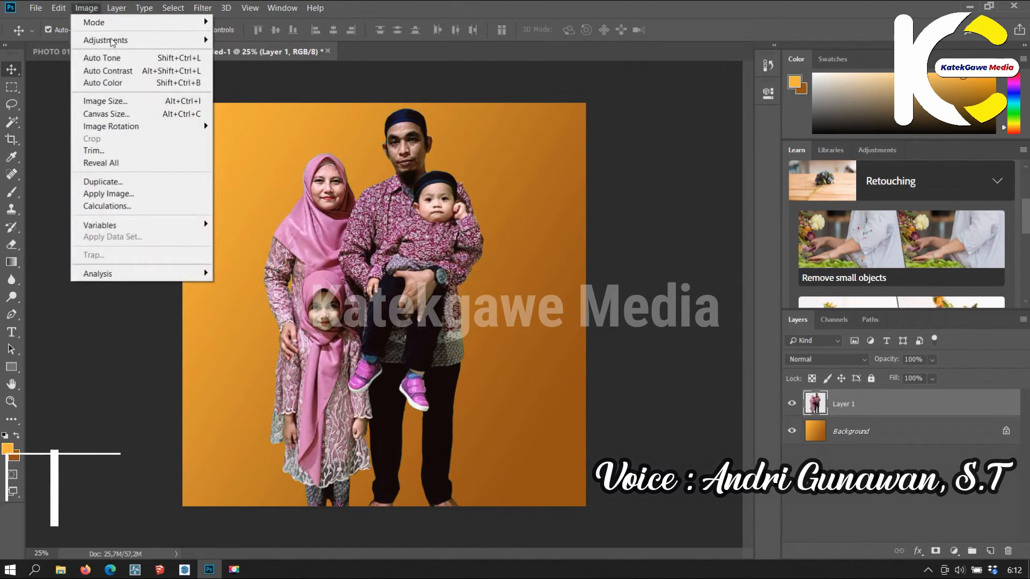
mouse_move(134, 41)
click(244, 41)
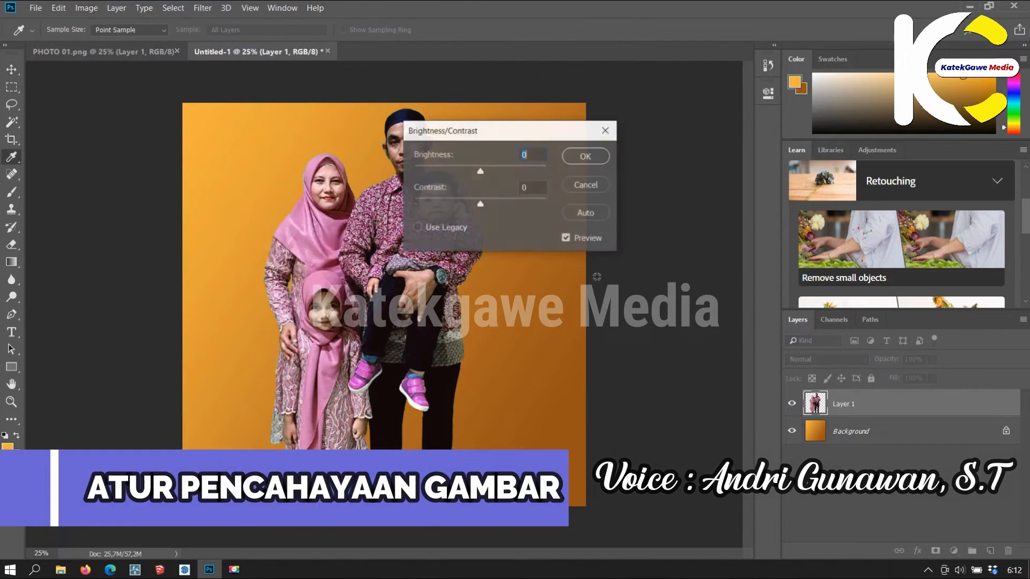
drag(503, 134, 683, 207)
drag(653, 242, 665, 245)
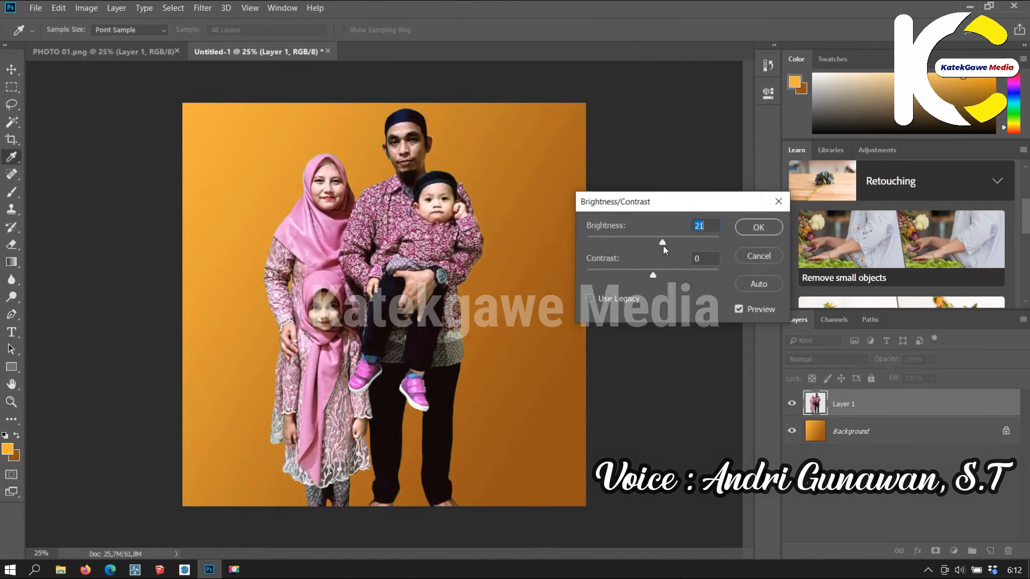
click(756, 229)
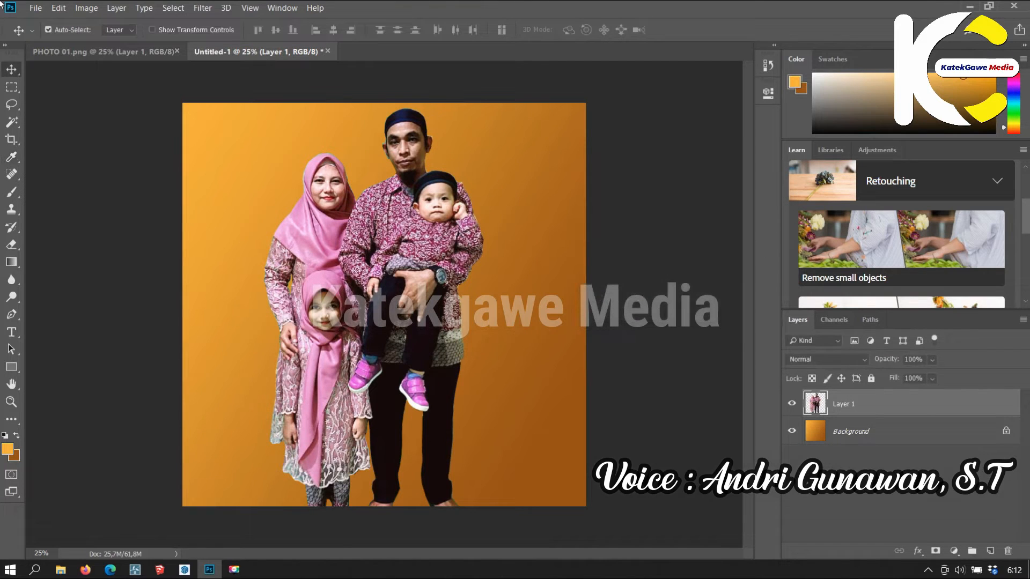
- Lighten the midtones of the family layer with a Levels adjustment, setting the middle input level to 1,19
click(86, 7)
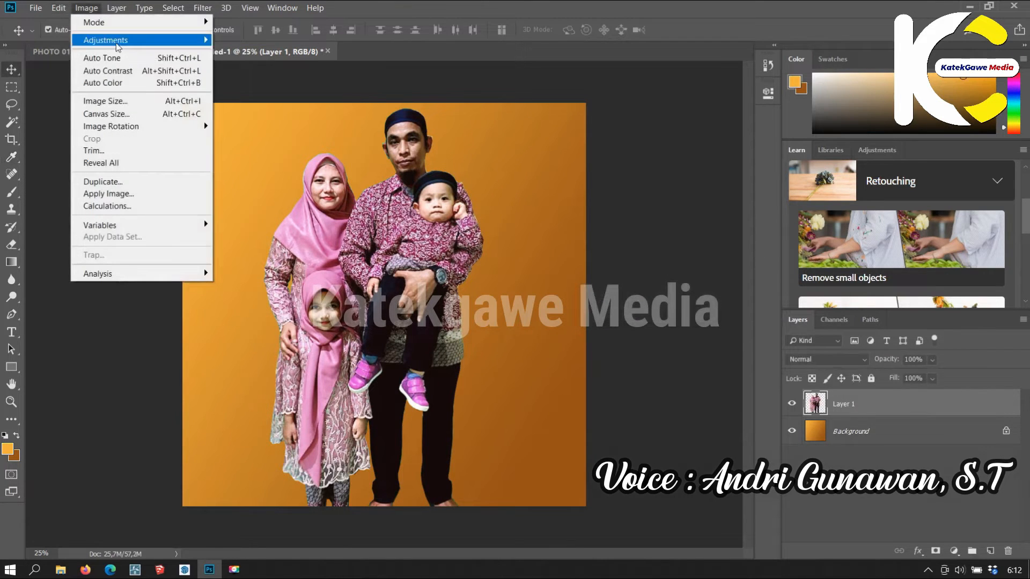
mouse_move(118, 40)
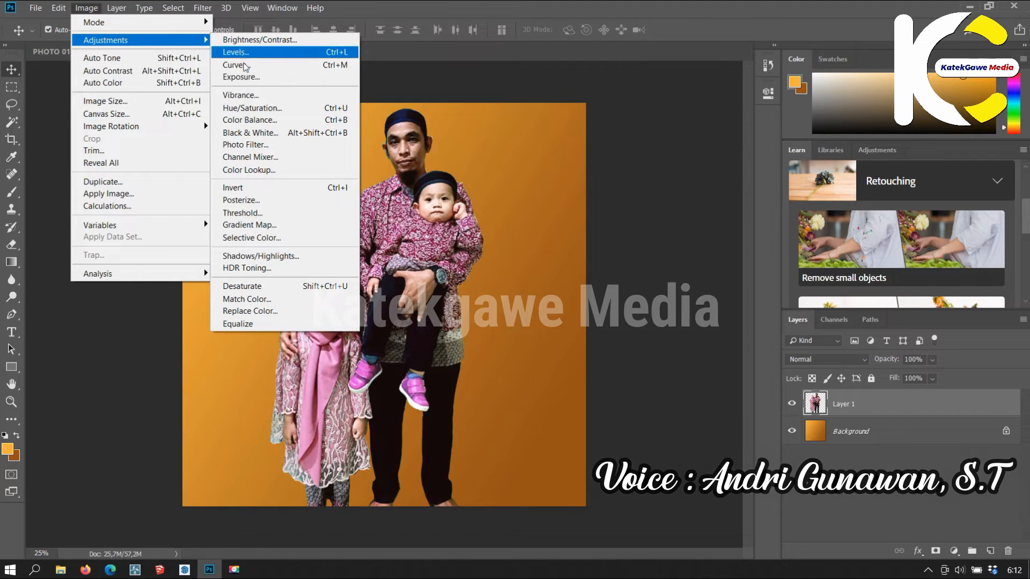
click(242, 52)
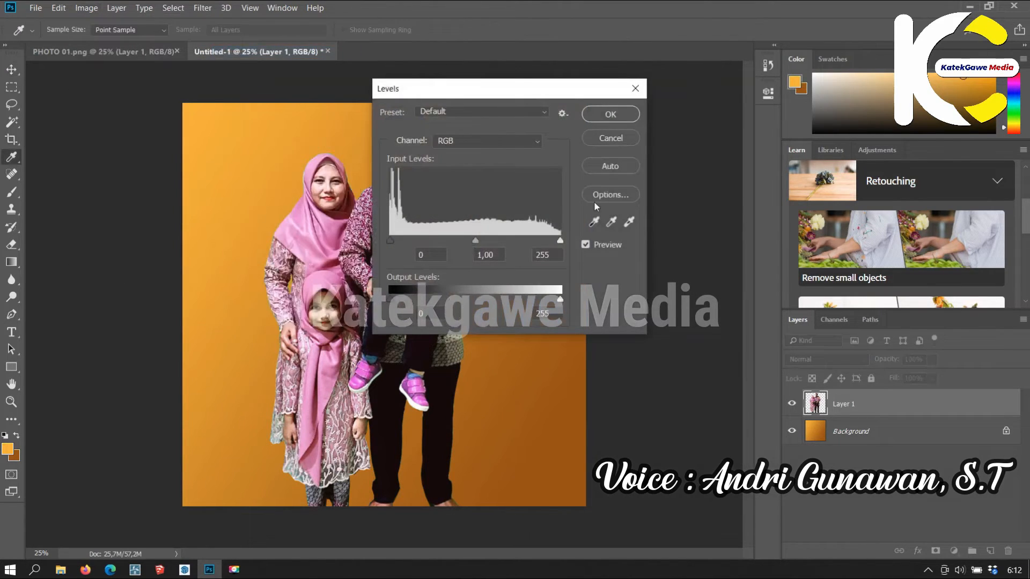
drag(523, 88, 757, 184)
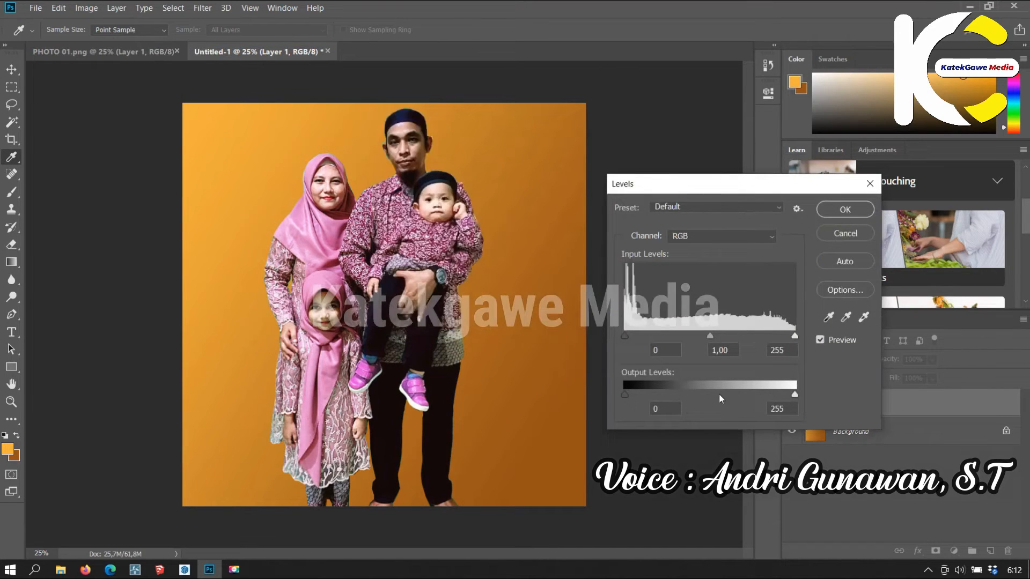
mouse_move(714, 338)
mouse_down()
mouse_move(722, 340)
mouse_move(706, 333)
mouse_up()
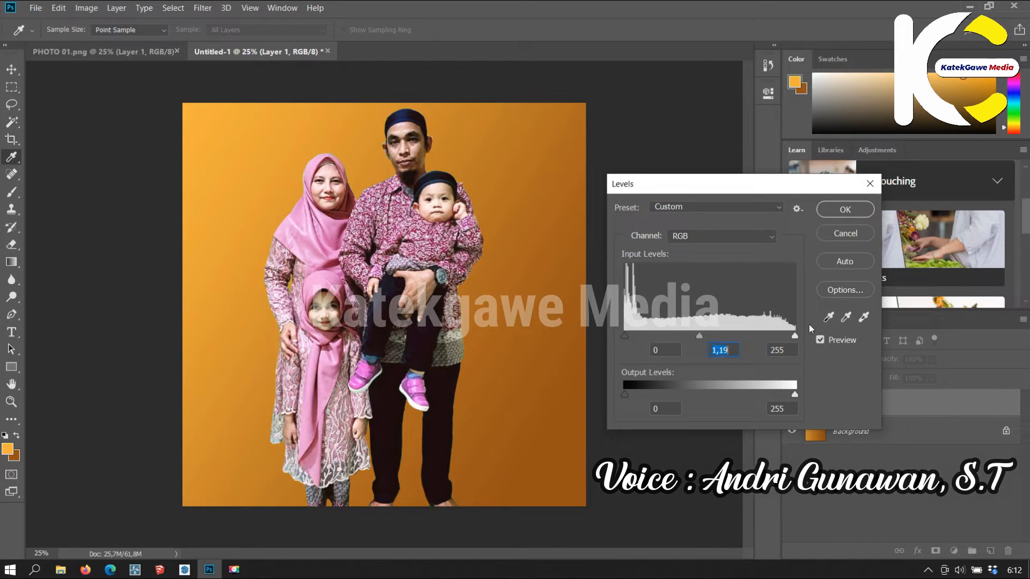
click(835, 208)
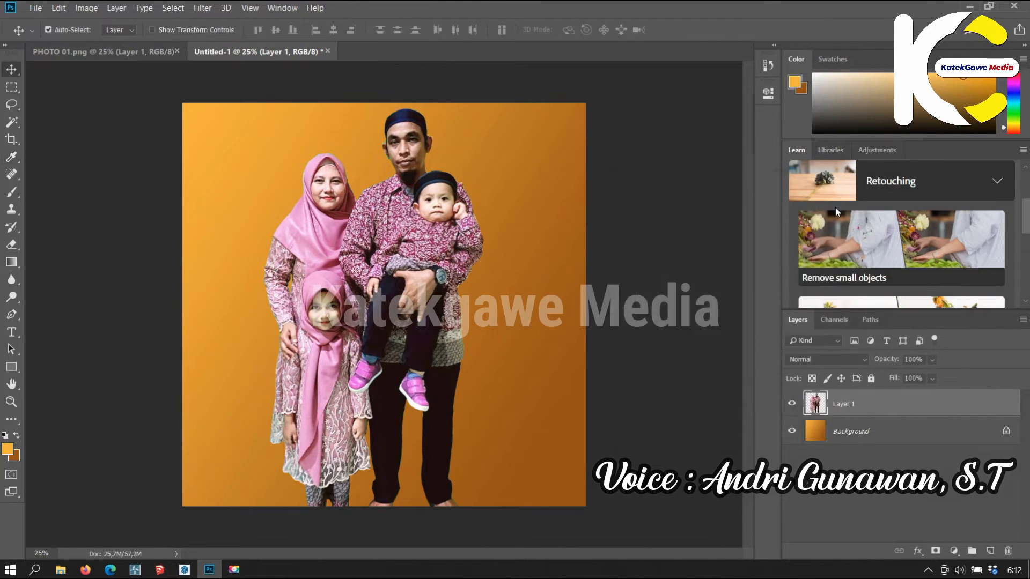
- Save a JPEG copy of the composition as FOTO GRADASI 01 in the Foto Yuk Indri folder
click(34, 9)
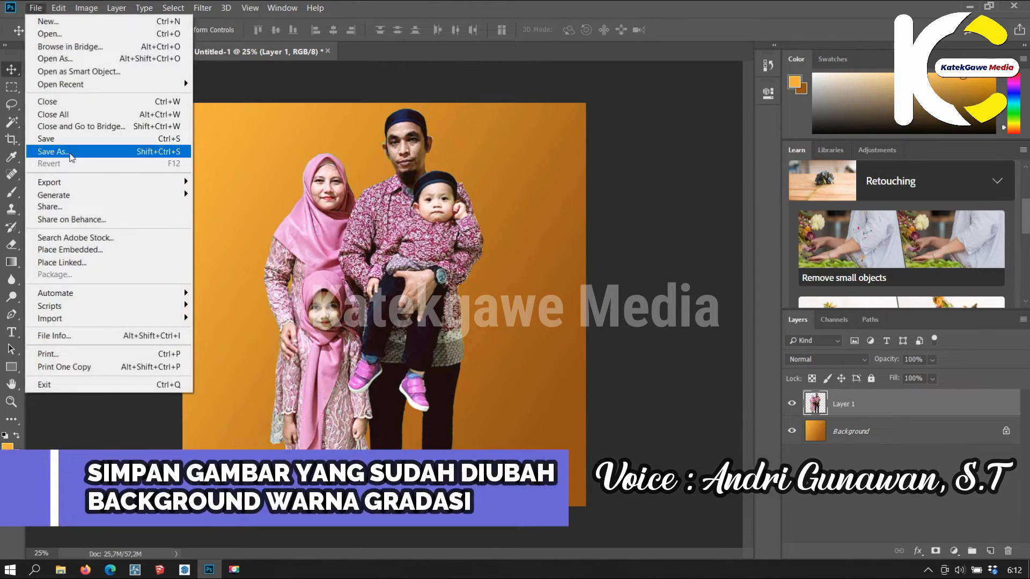
click(53, 152)
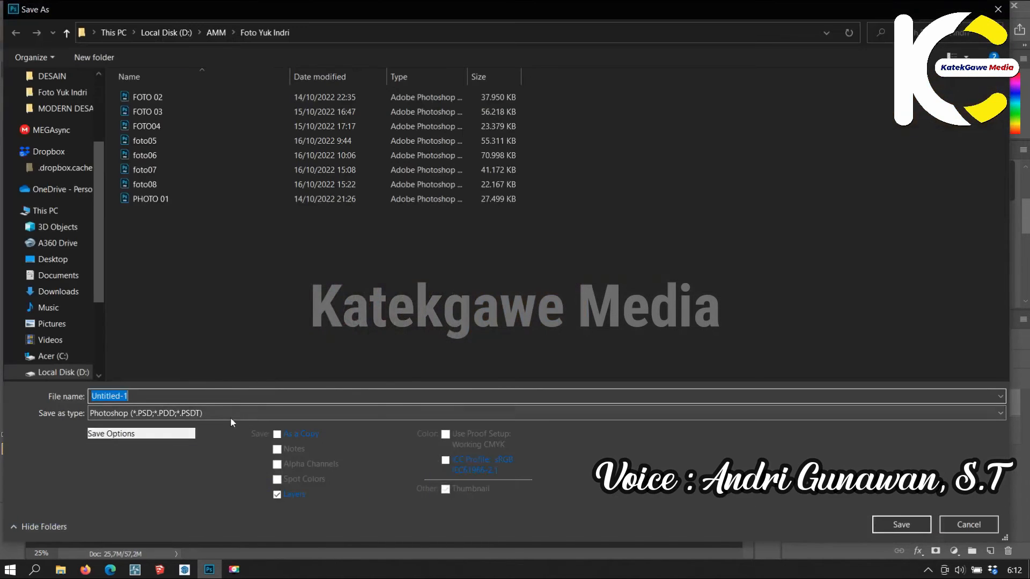
click(231, 415)
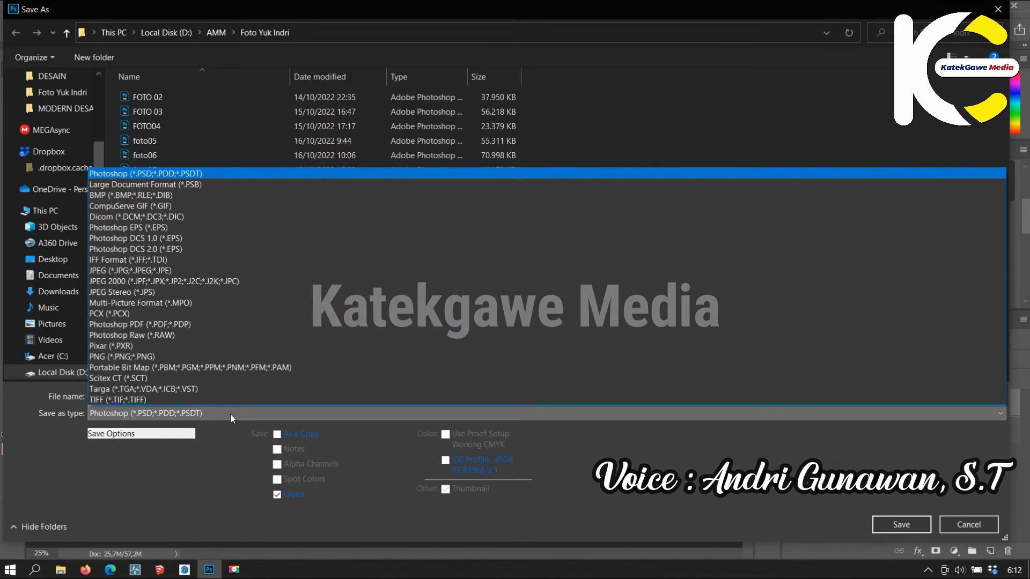
click(150, 271)
click(170, 400)
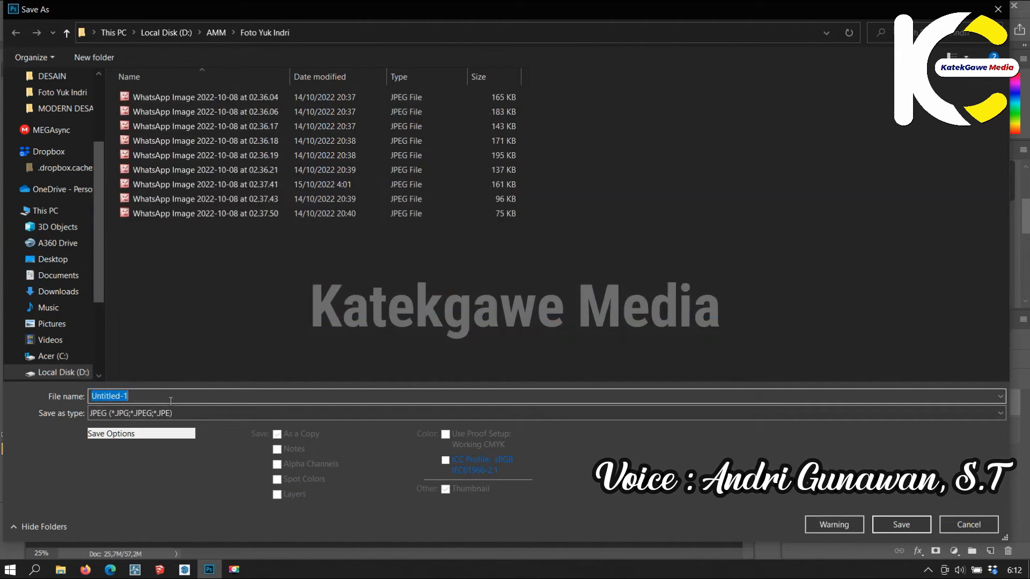
key(Caps_Lock)
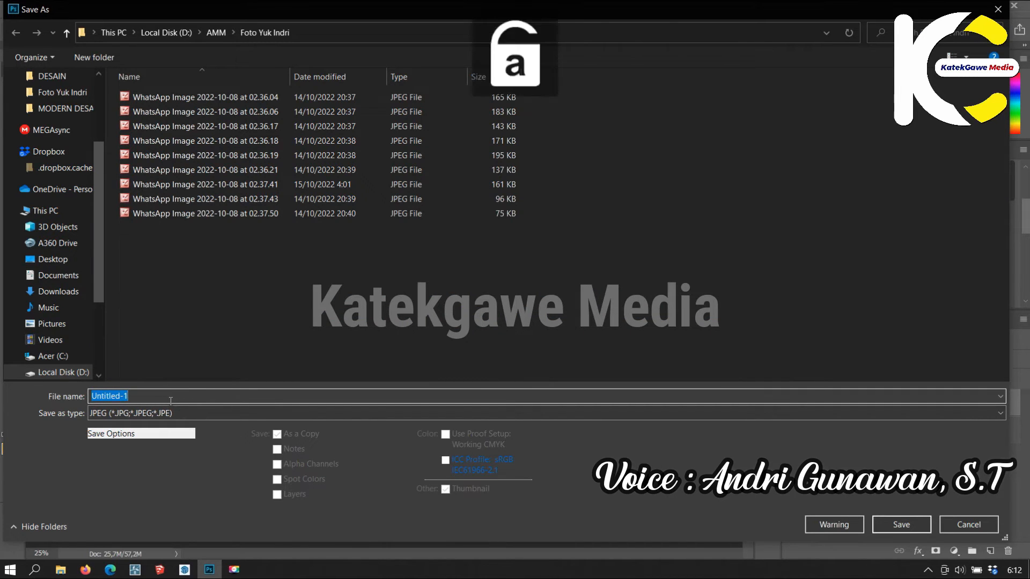
text(final)
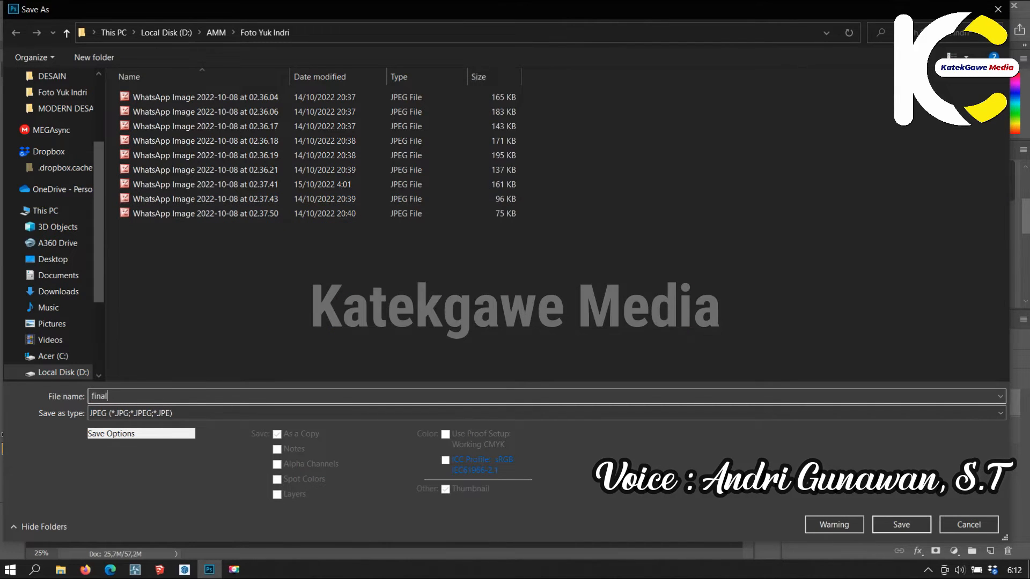
key(BackSpace)
key(BackSpace)
key(BackSpace)
key(Caps_Lock)
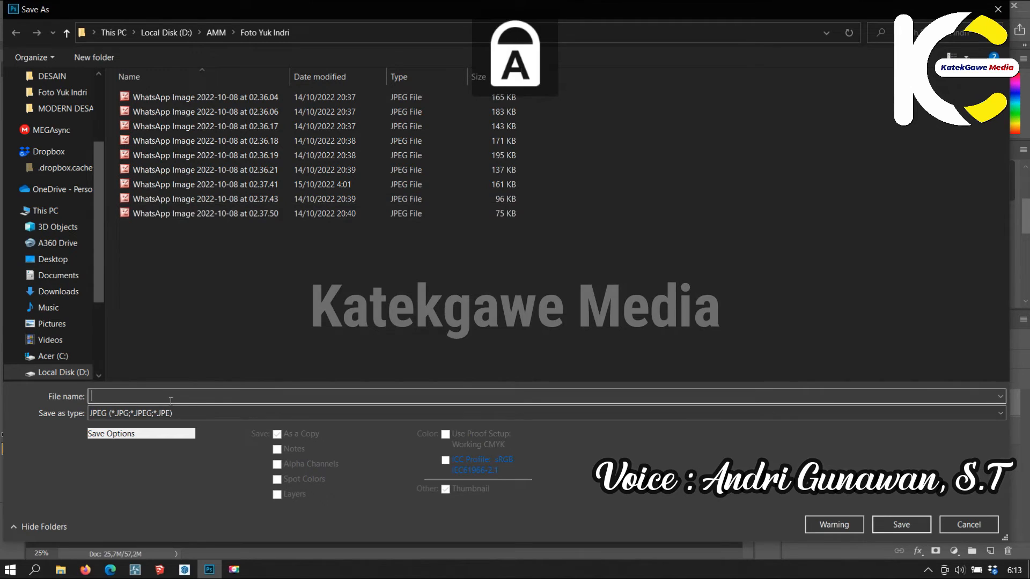
text(FOTO GRADASI 01)
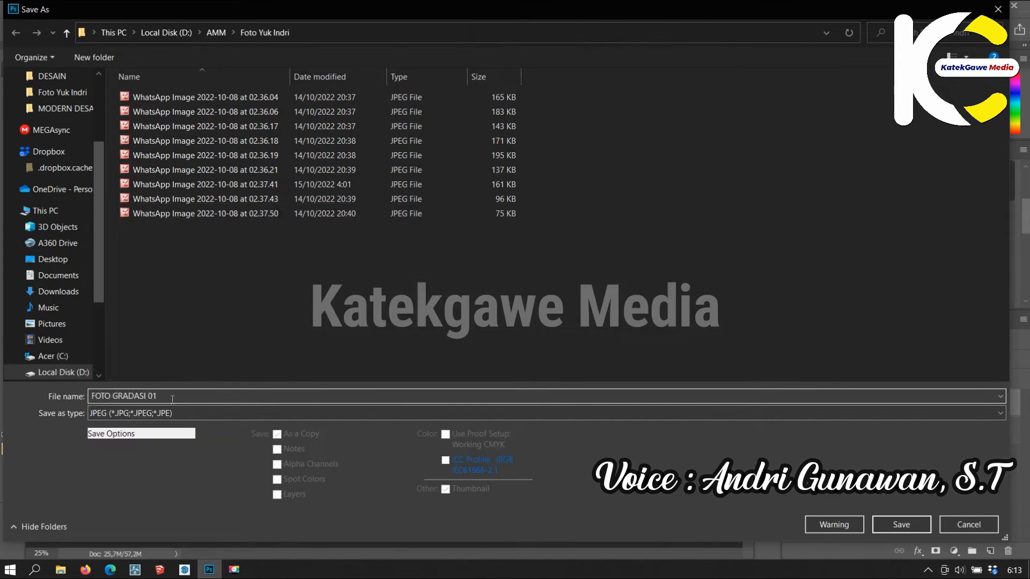
click(901, 525)
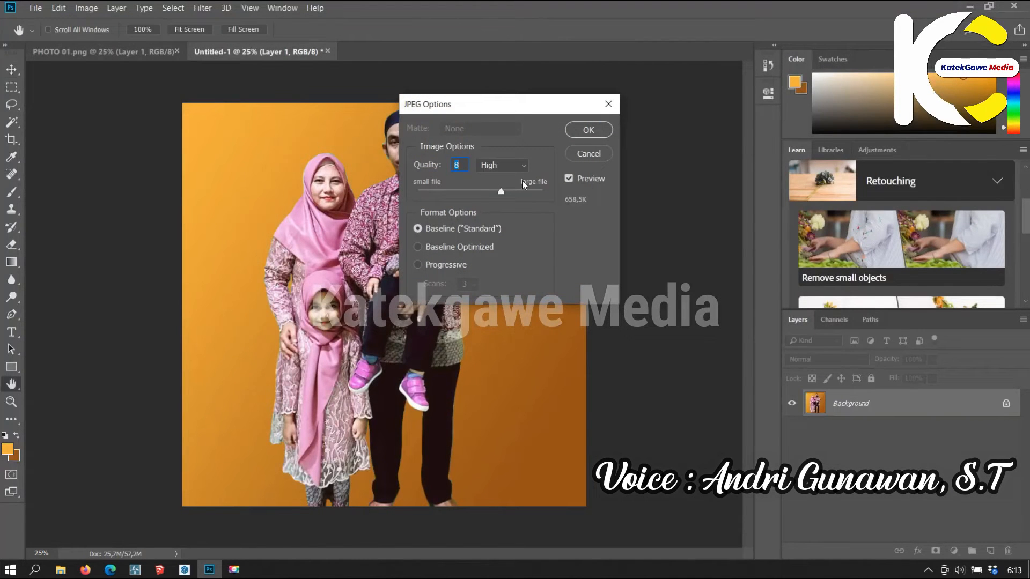
click(588, 131)
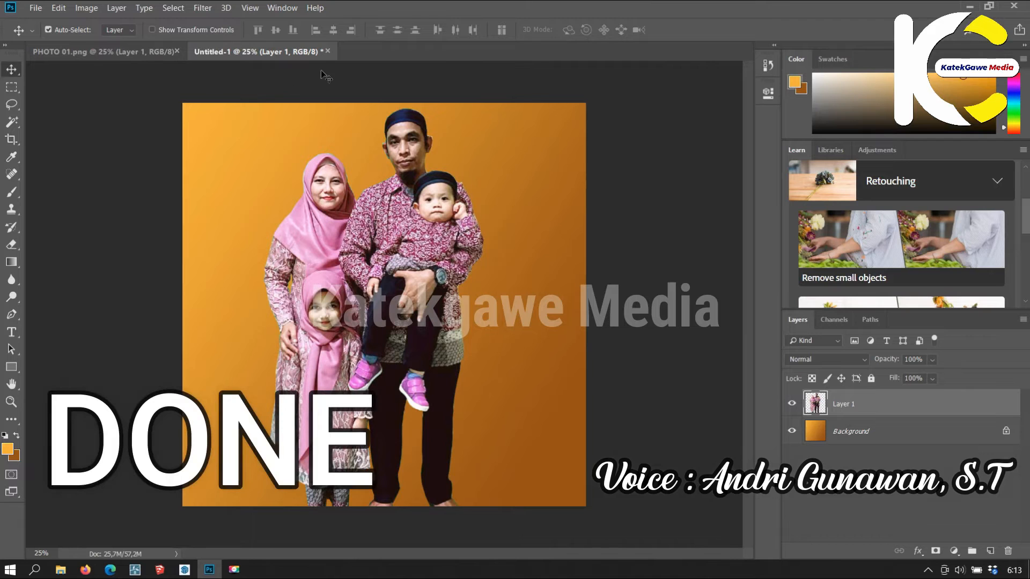
- Close the Untitled-1 document so that only PHOTO 01.png stays open
click(328, 51)
click(535, 224)
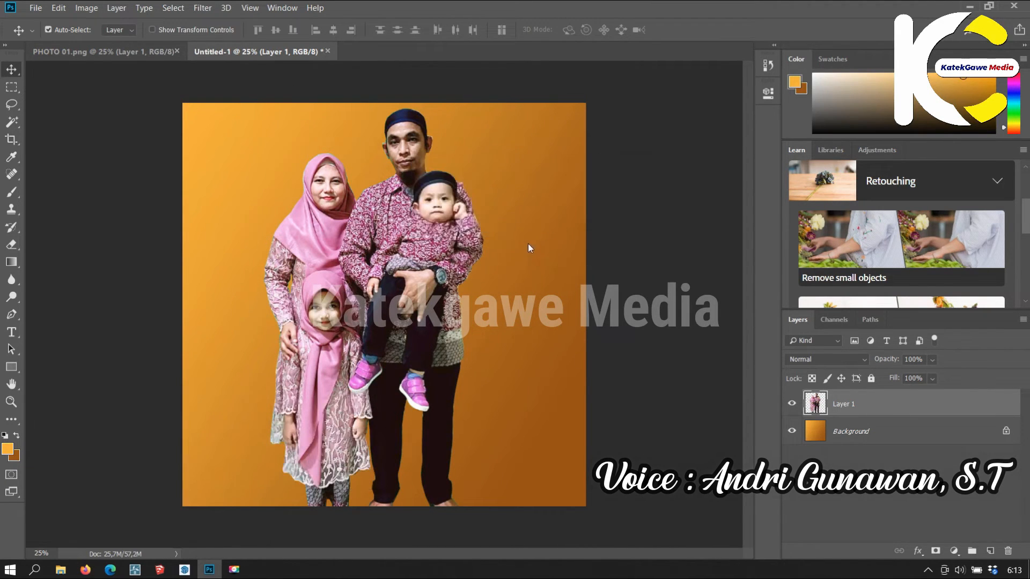
key(ctrl+n)
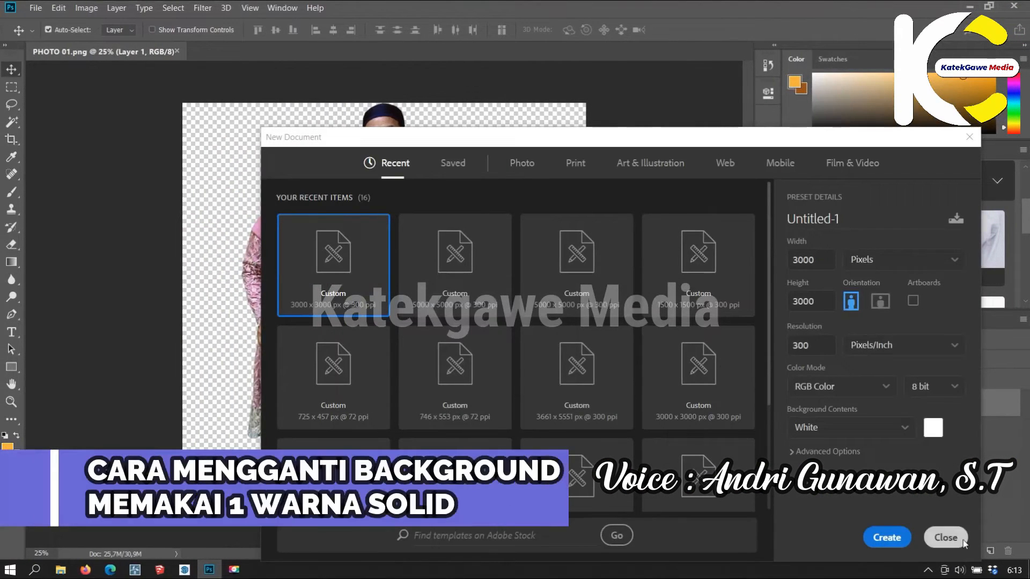
key(Escape)
- Draw a peach-filled rectangle of about 3063 × 3057 px over the whole canvas and place its layer beneath the family layer, Layer 1
click(15, 366)
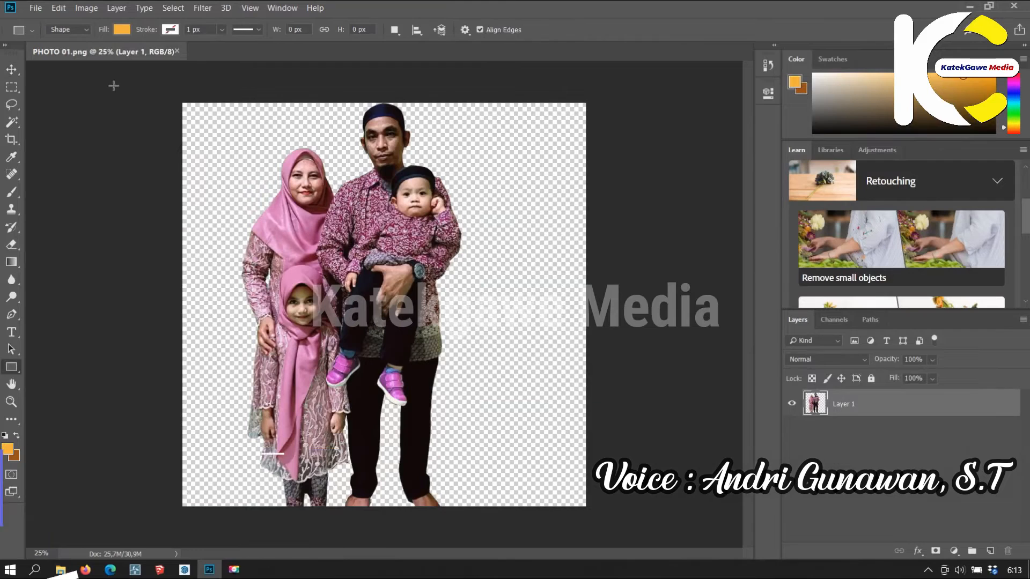
click(122, 30)
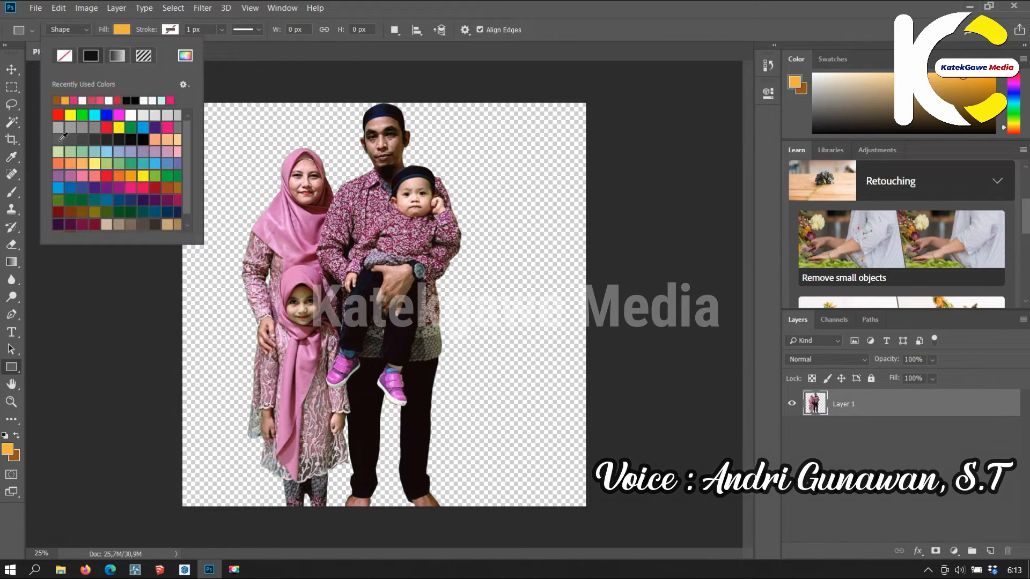
click(153, 141)
click(80, 272)
click(550, 216)
drag(178, 99, 591, 510)
click(729, 88)
drag(910, 404, 911, 446)
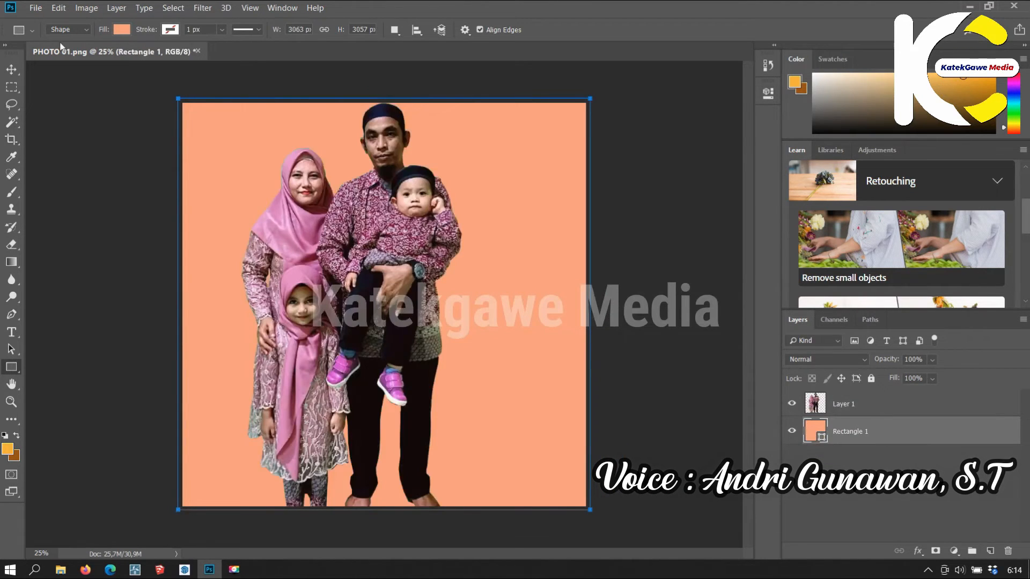
- Recolour the background rectangle, Rectangle 1, with a vivid blue chosen in the fill Color Picker
click(122, 30)
click(185, 55)
click(687, 274)
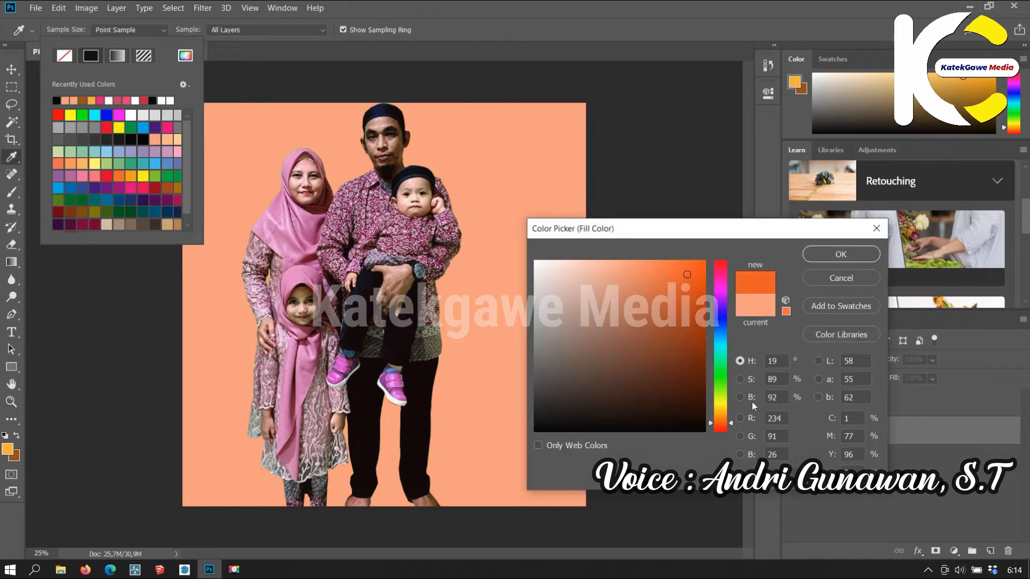
click(731, 386)
click(697, 380)
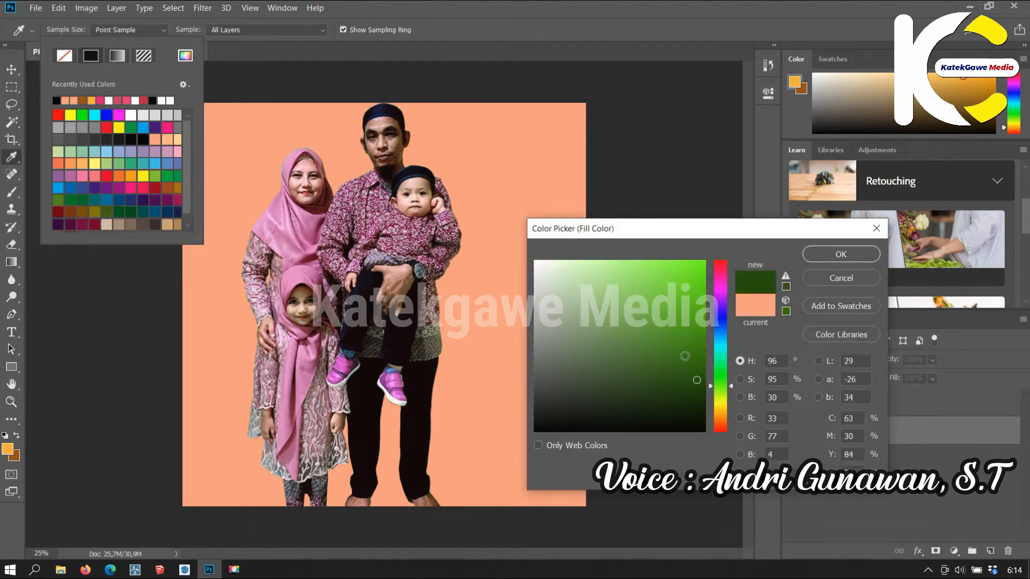
click(720, 330)
click(694, 291)
click(829, 254)
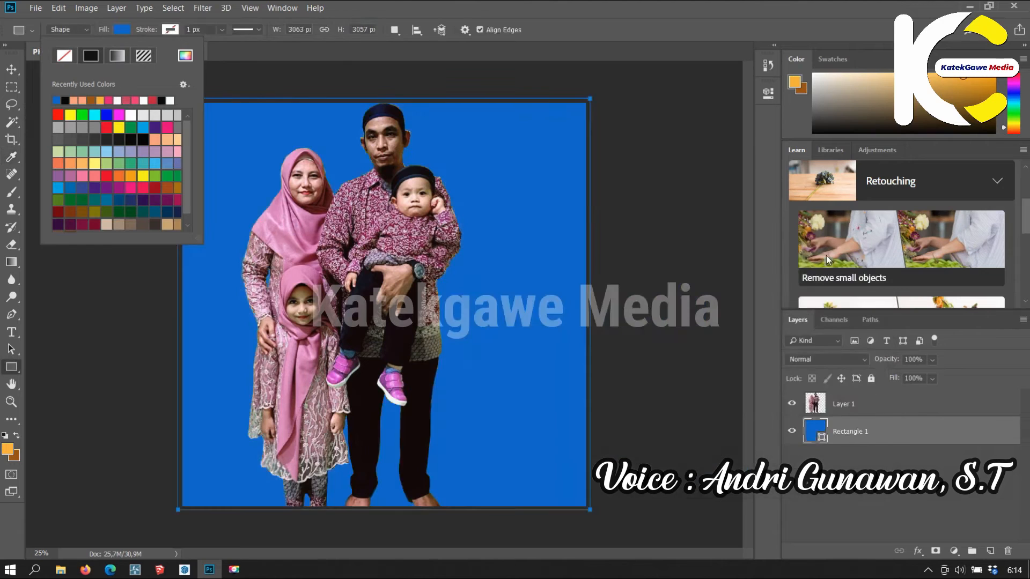
- Try a series of preset fills on the background rectangle, including red, orange, yellow, green, pink, purple, beige and dark brown
click(118, 30)
click(117, 31)
click(107, 175)
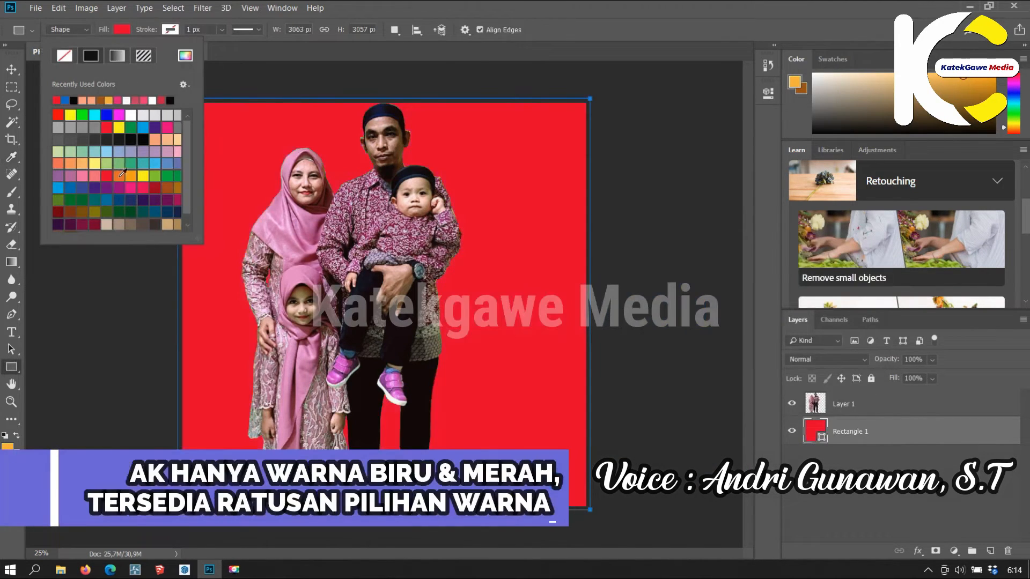
click(131, 176)
click(143, 175)
click(156, 177)
click(167, 175)
click(177, 176)
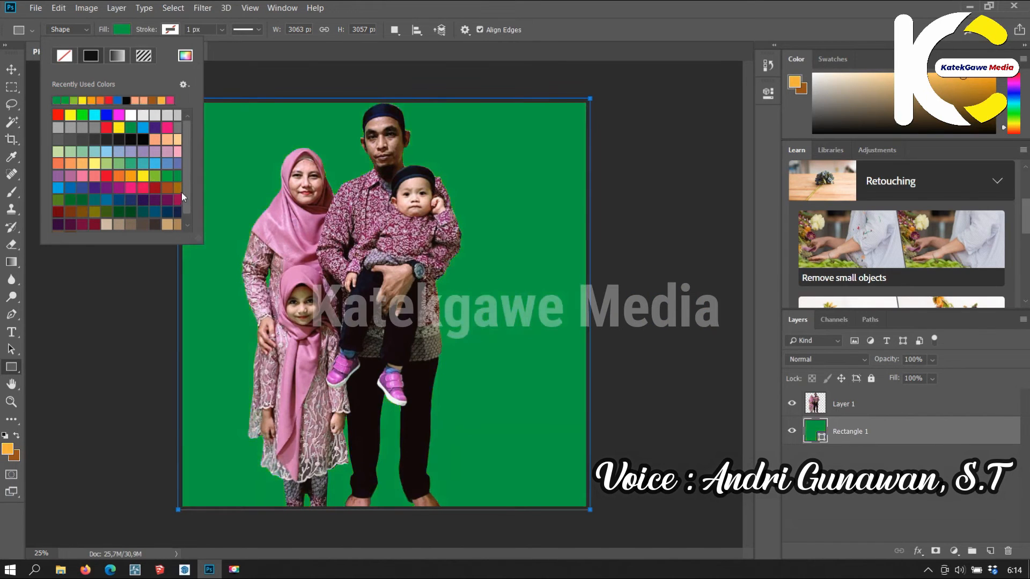
click(177, 187)
click(155, 188)
click(142, 188)
click(119, 188)
click(107, 188)
click(107, 225)
click(118, 224)
click(133, 225)
click(143, 224)
click(156, 224)
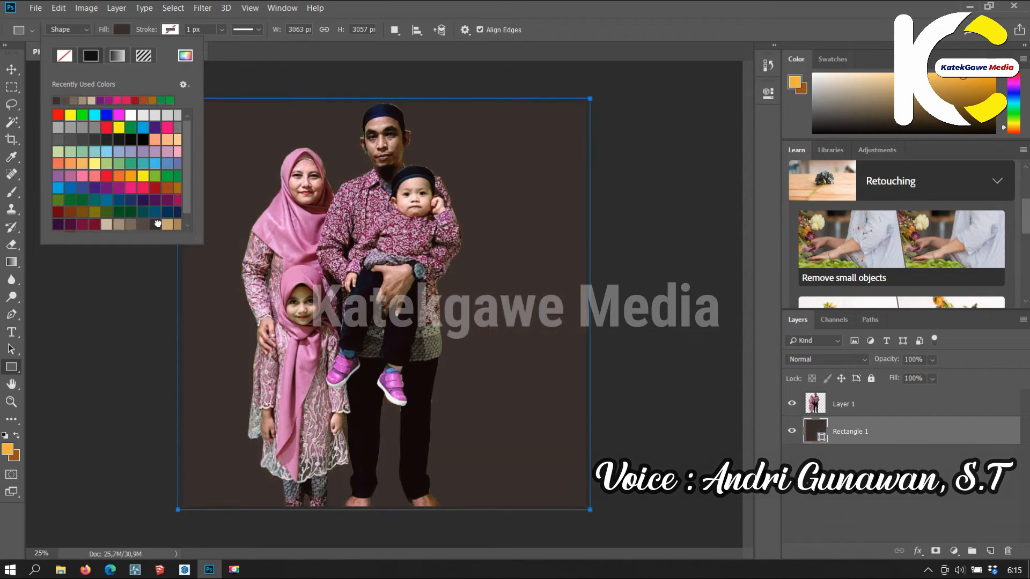
- Fill the background rectangle with the pastel light green preset and return to the Move tool
click(72, 149)
key(v)
- Save a JPEG copy of the solid-colour composition as FOTO LATAR 1 WARNA in the Foto Yuk Indri folder
click(36, 8)
click(54, 151)
click(215, 414)
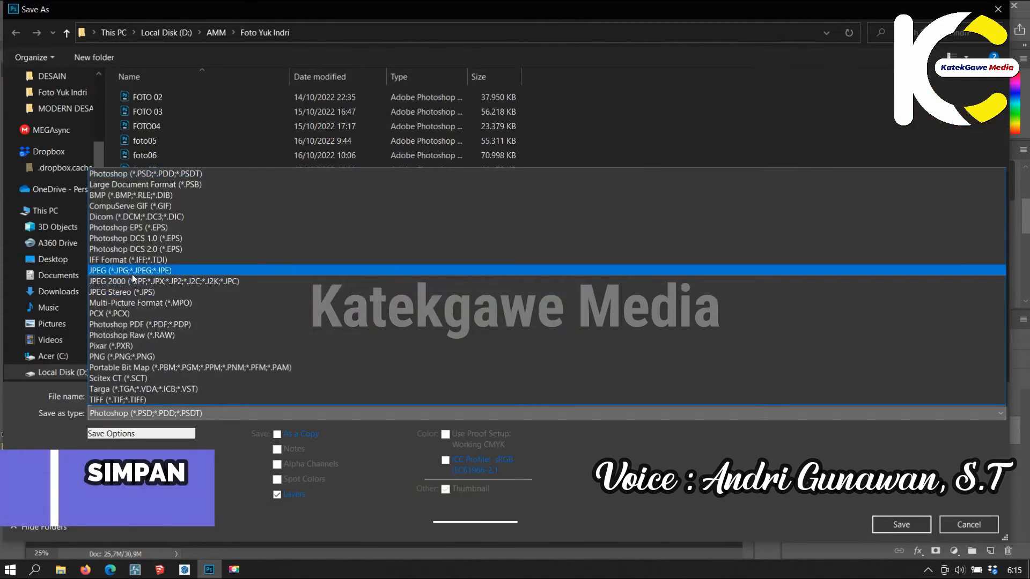
click(132, 271)
text(FOTO )
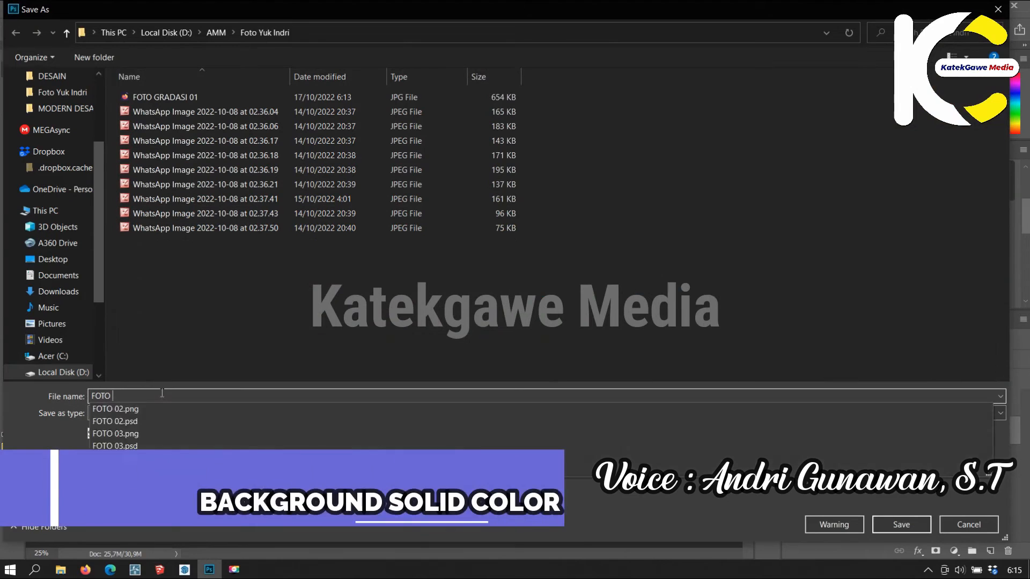
text(LATAR WAR WARNA)
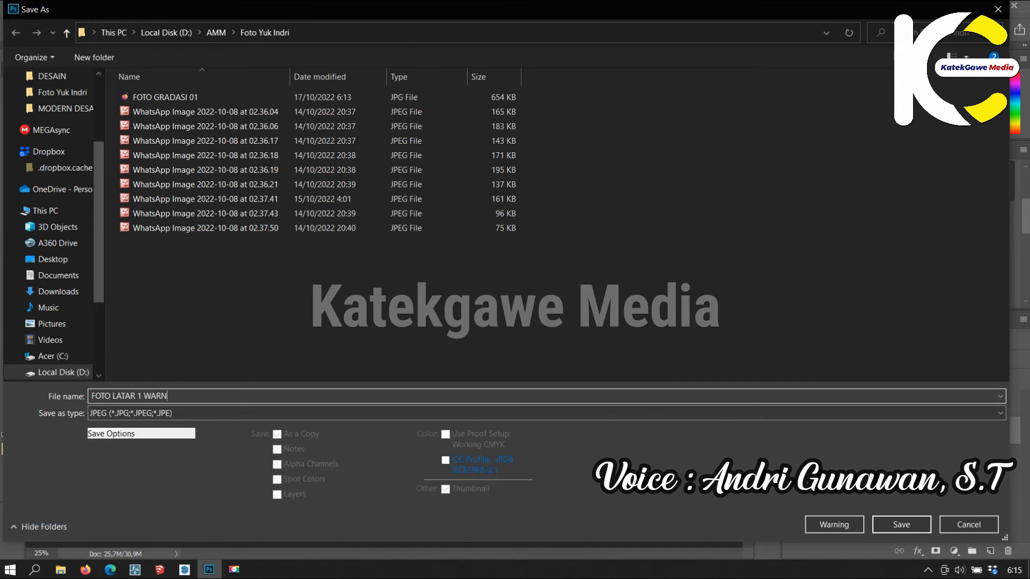
key(Return)
click(590, 131)
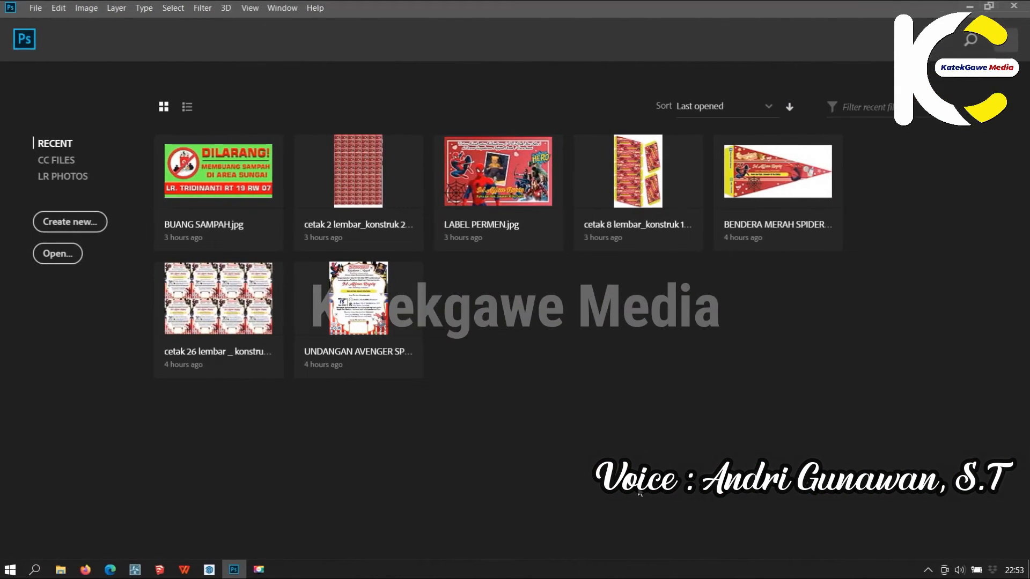
- Open the transparent family cut-out PHOTO 01 from the AMM > Foto Yuk Indri folder on drive D
click(57, 253)
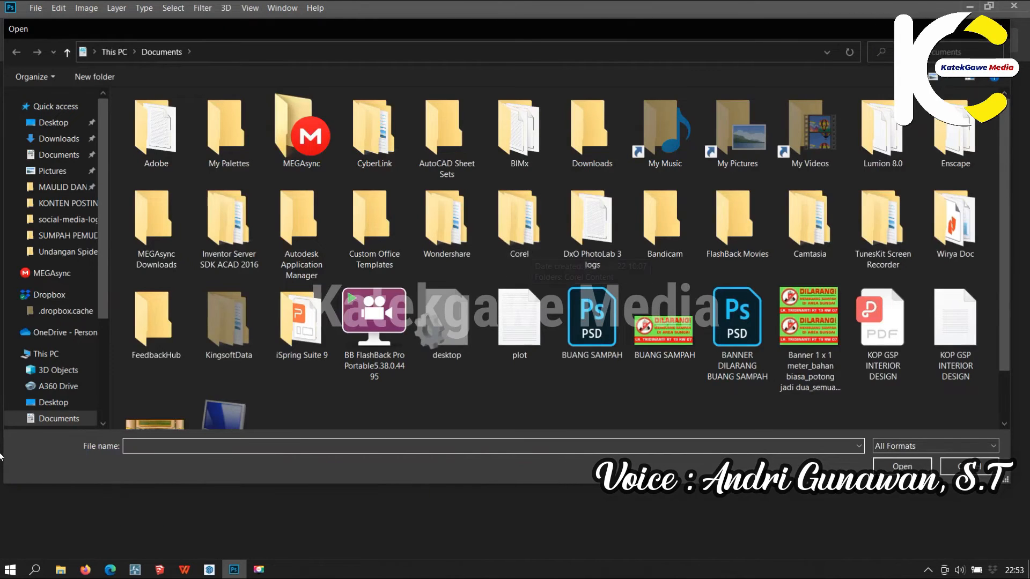
scroll(66, 405, down, 2)
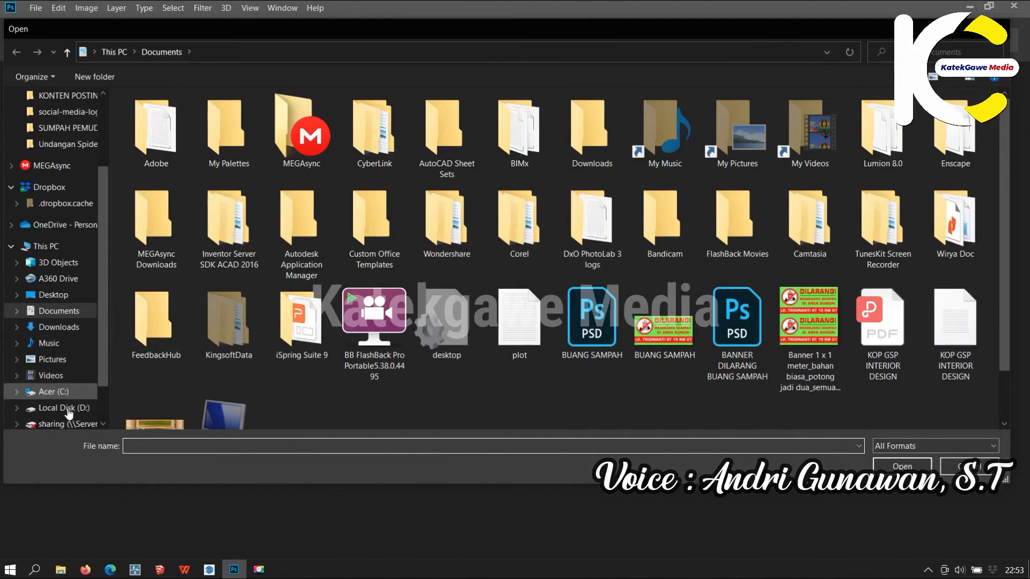
click(64, 408)
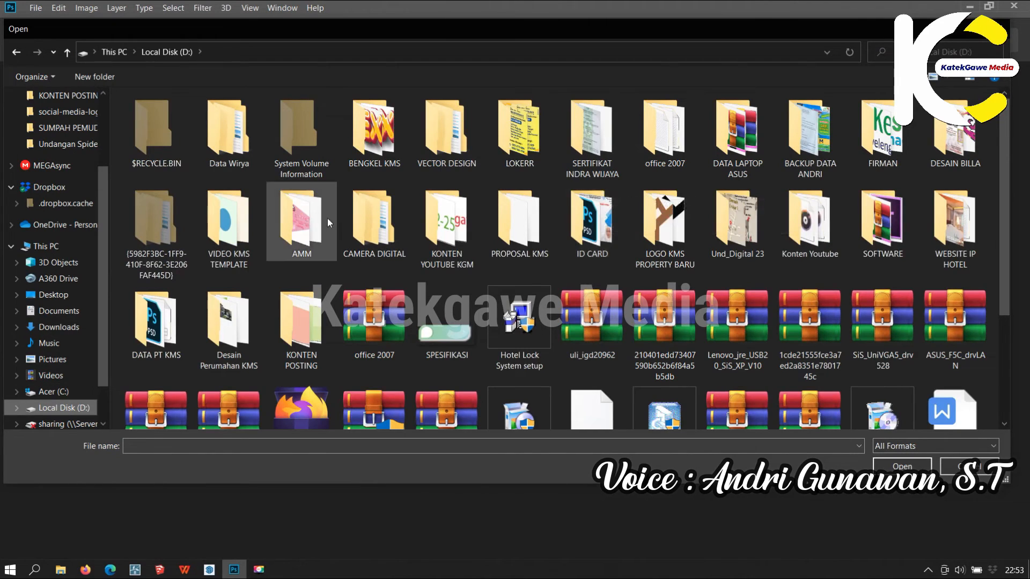
double_click(321, 218)
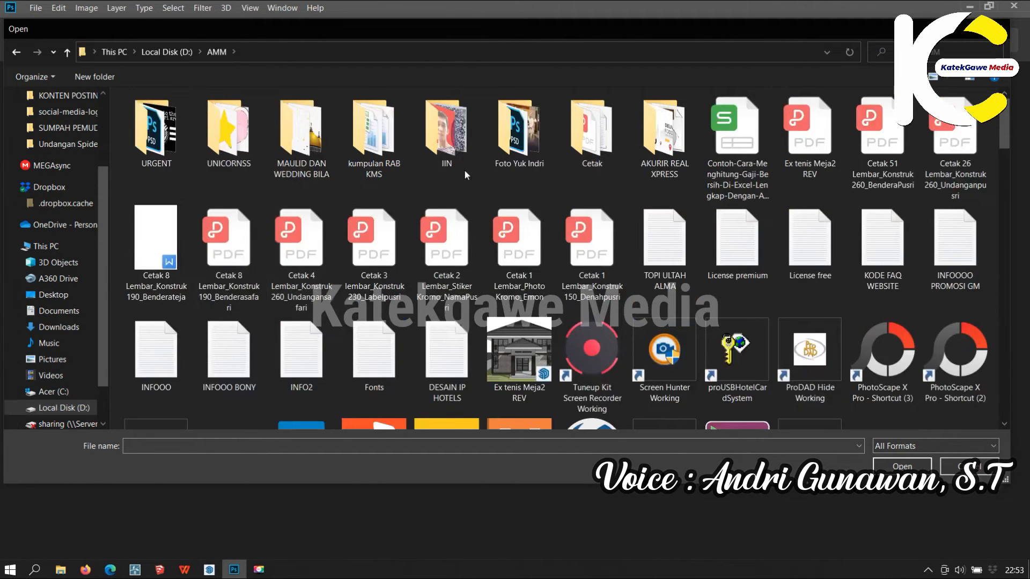
double_click(513, 134)
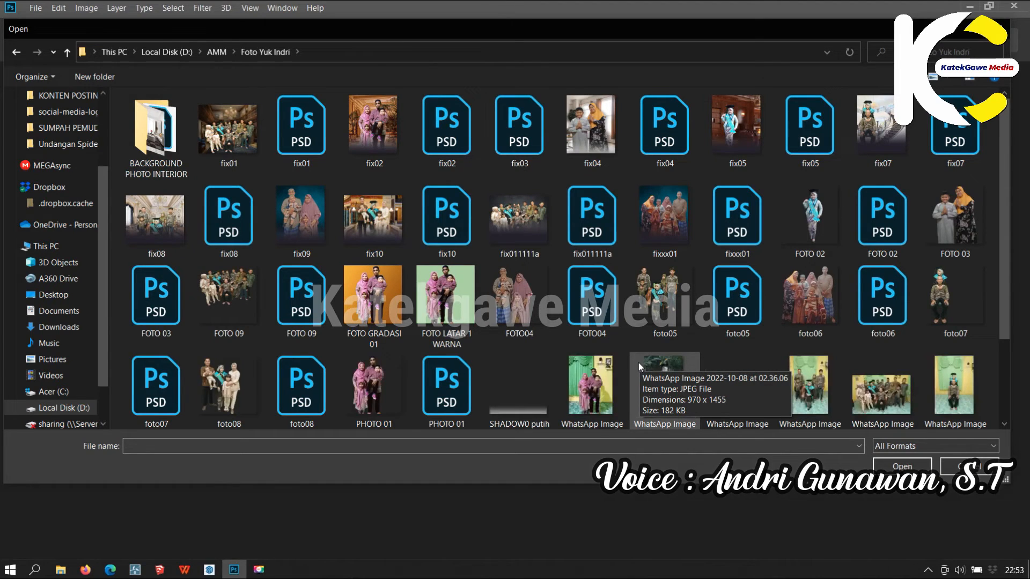
double_click(382, 394)
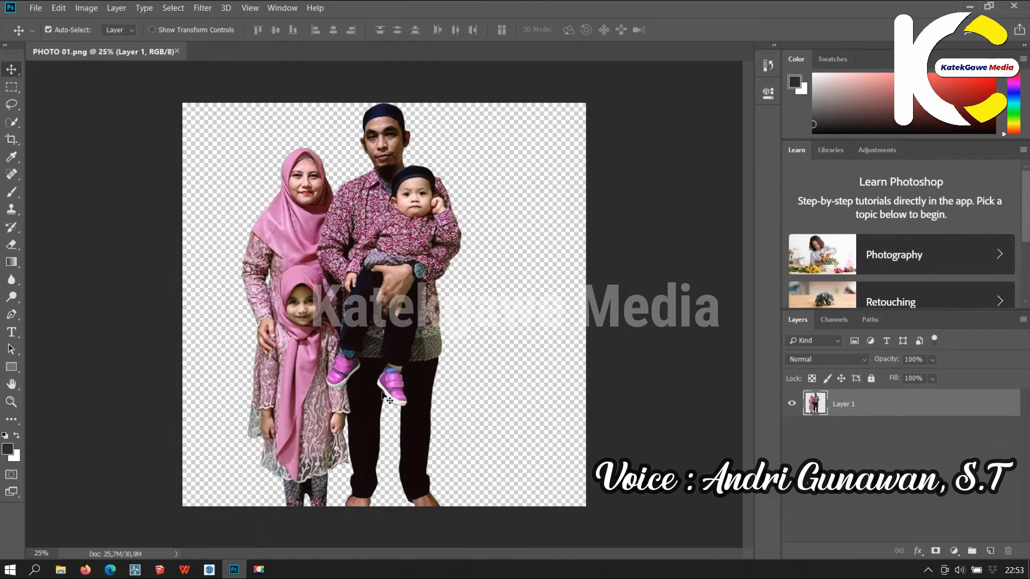
- Check the pixel dimensions and resolution of PHOTO 01.png in the Image Size settings
click(87, 8)
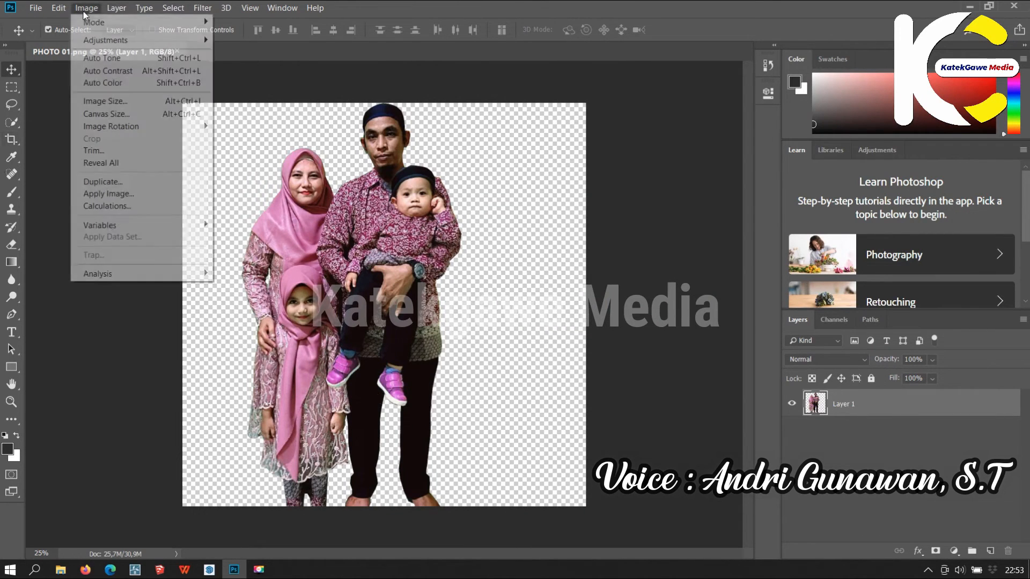
click(105, 101)
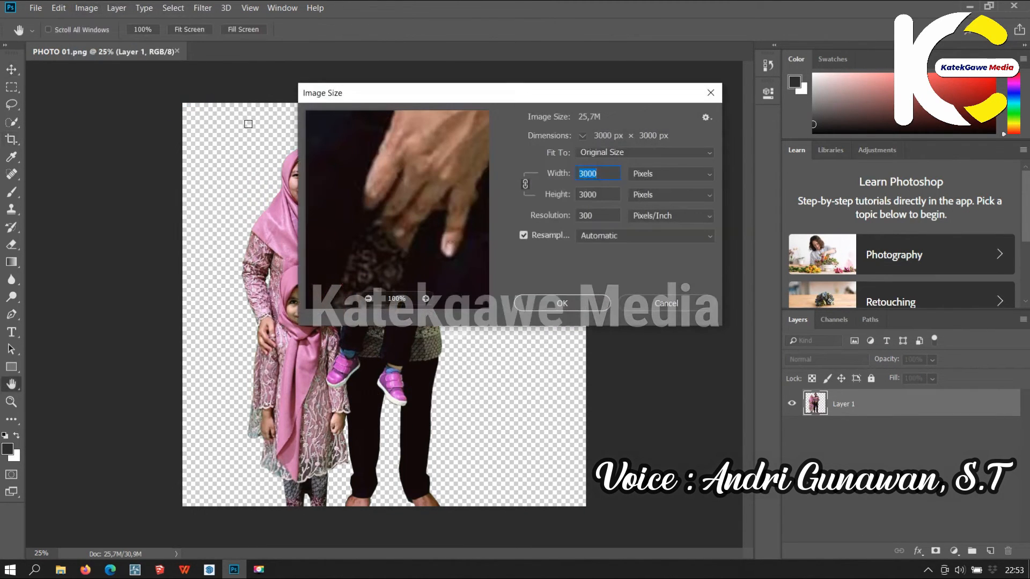
click(658, 308)
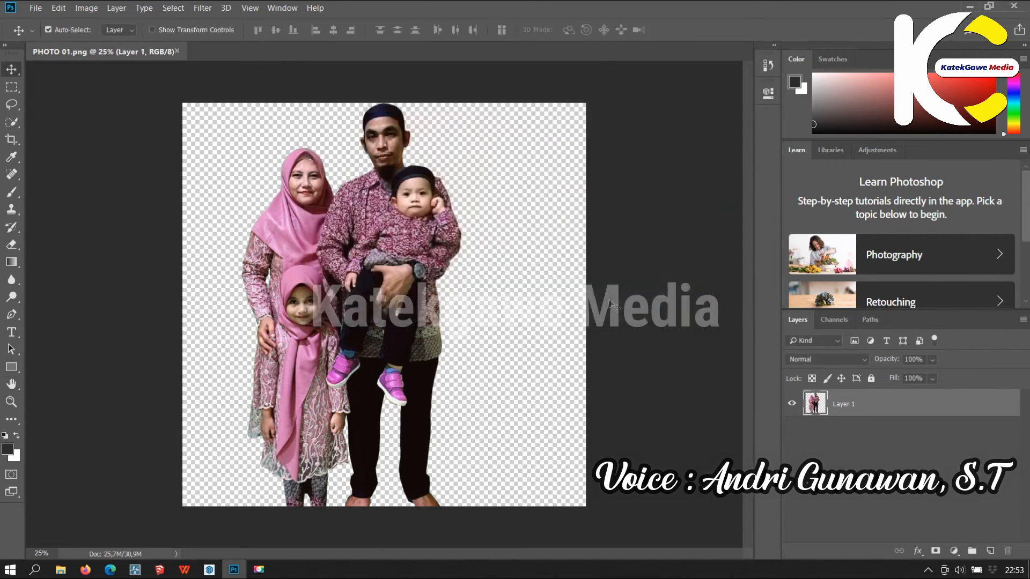
- Open the living-room picture 291404 from the BACKGROUND PHOTO INTERIOR folder inside Foto Yuk Indri
click(36, 8)
click(46, 33)
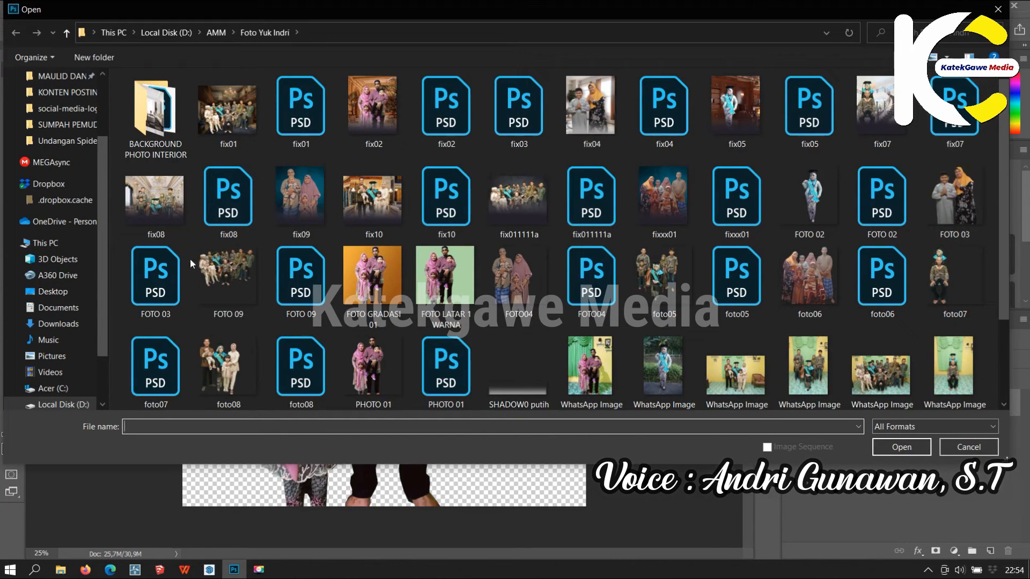
click(198, 122)
double_click(174, 127)
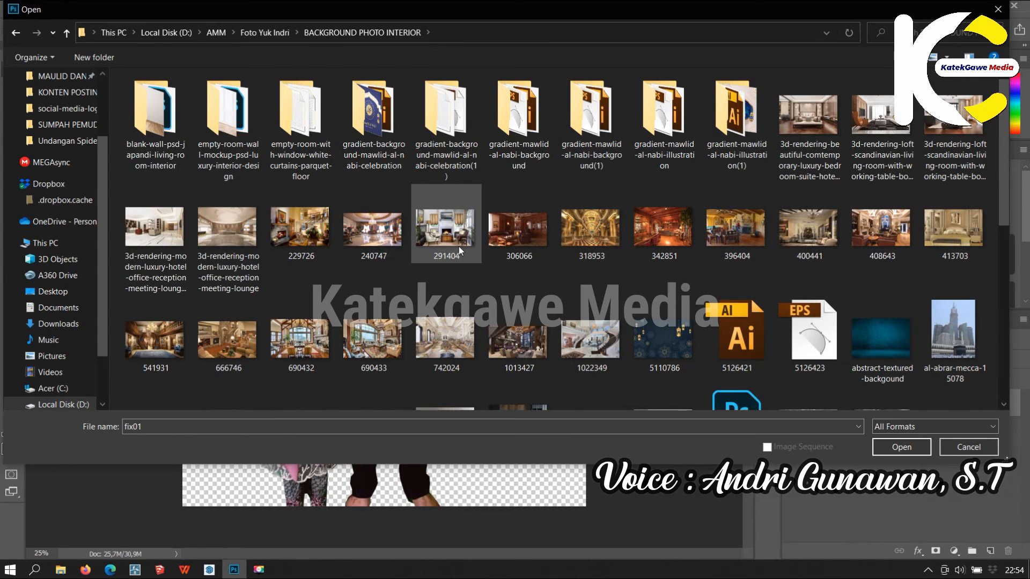
click(391, 242)
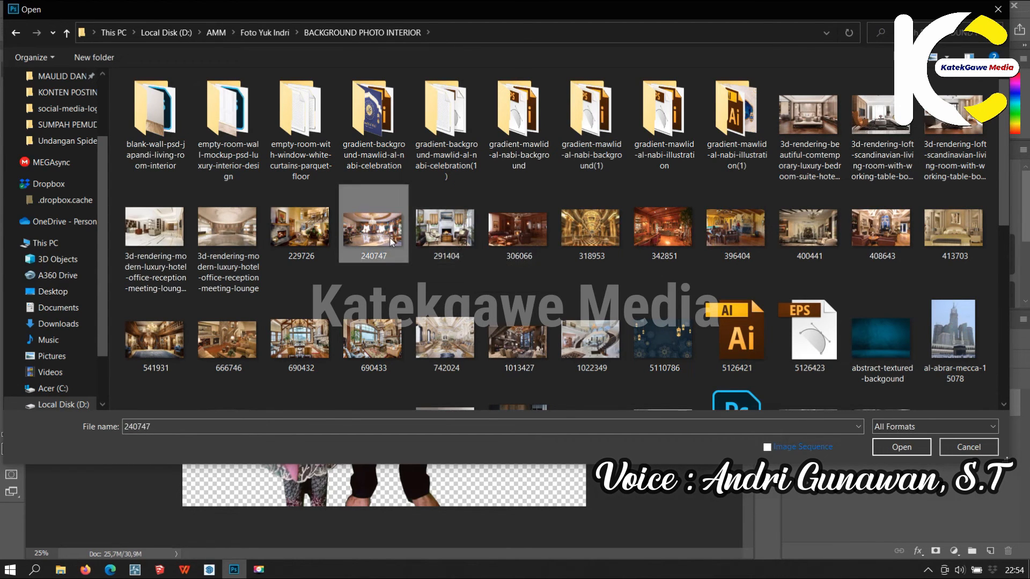
double_click(455, 225)
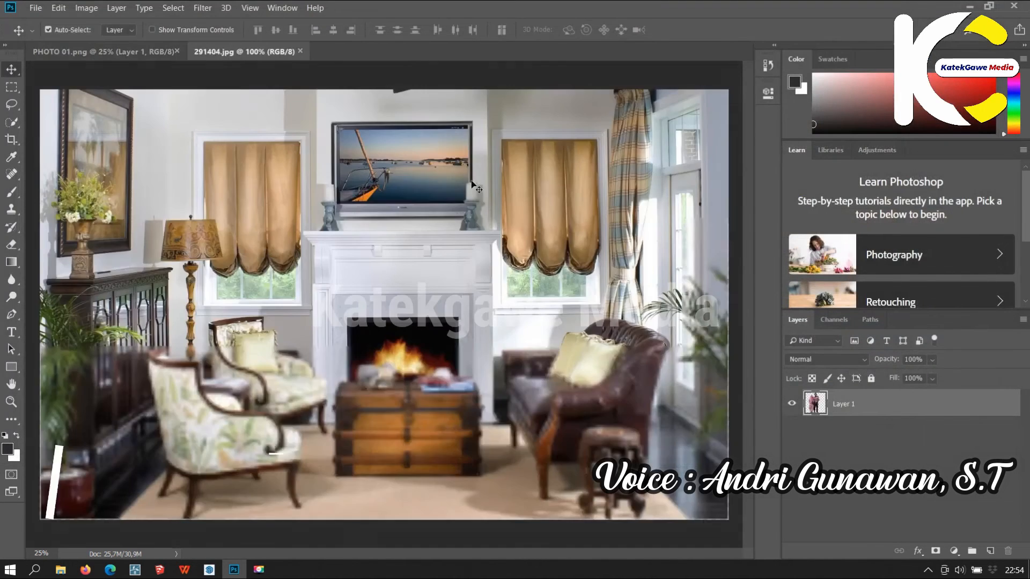
- Resize 291404.jpg to a resolution of 300 pixels/inch and a height of 3000 pixels, keeping its proportions
click(86, 8)
click(93, 100)
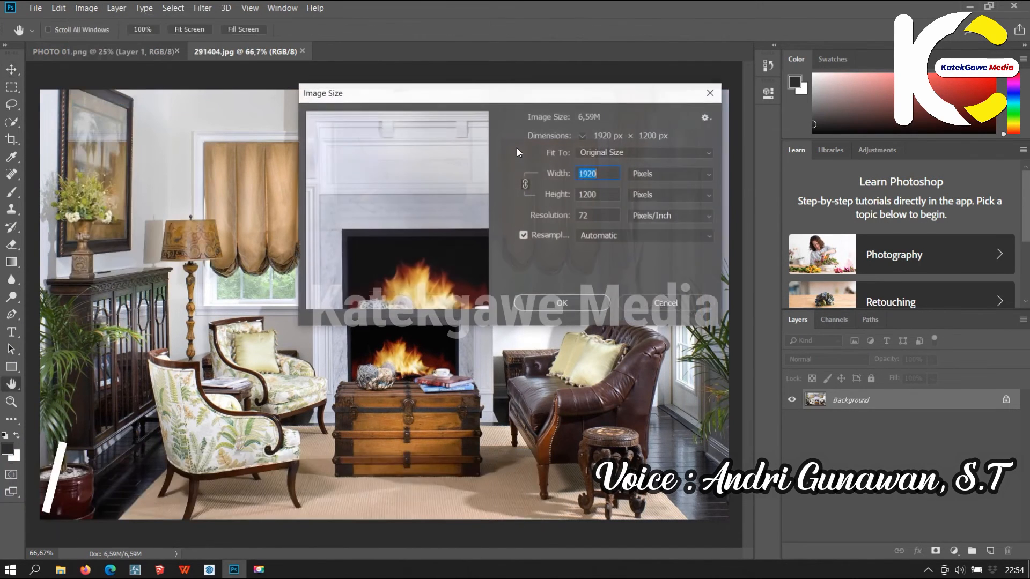
click(552, 218)
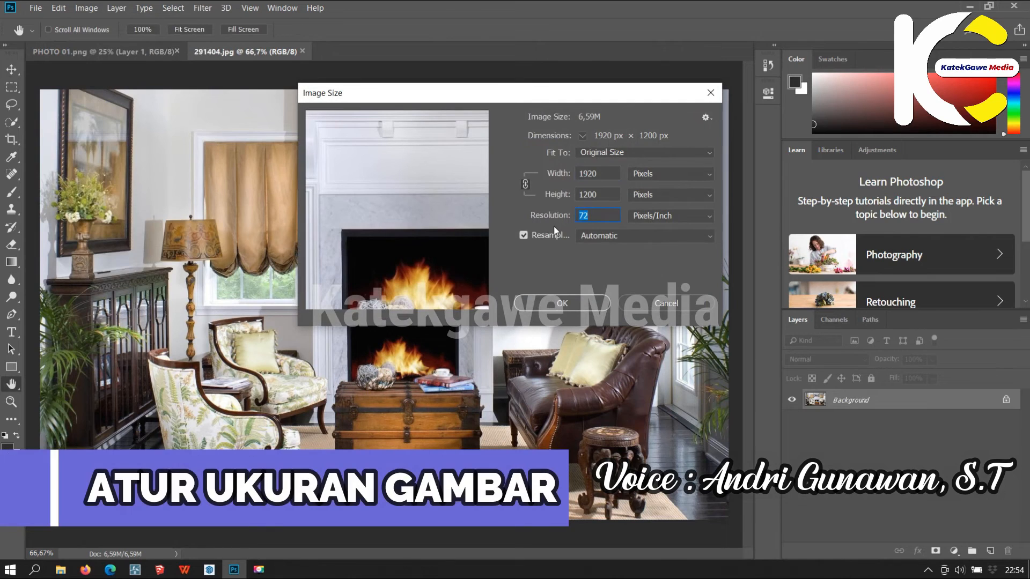
text(300)
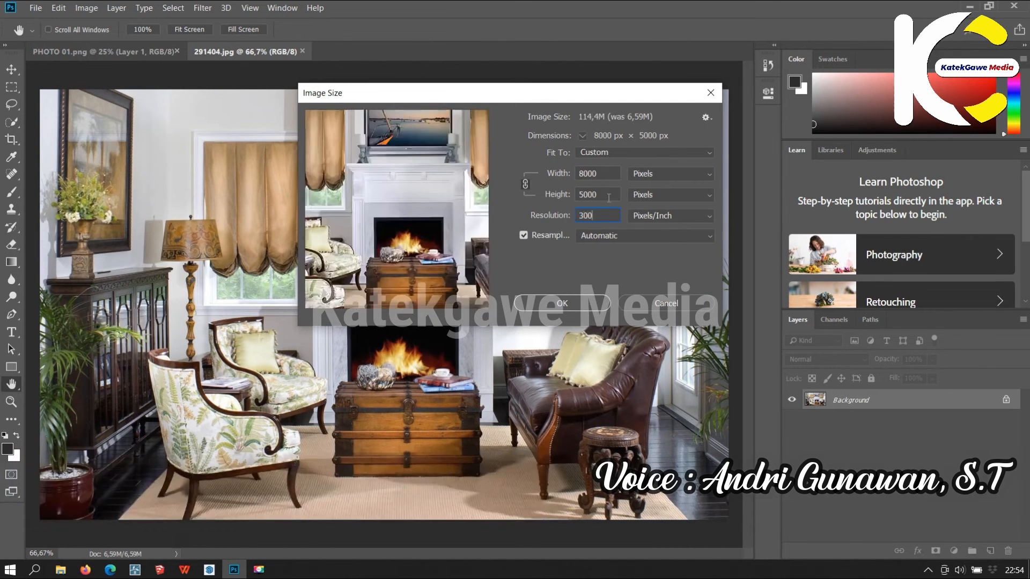
double_click(606, 198)
text(30)
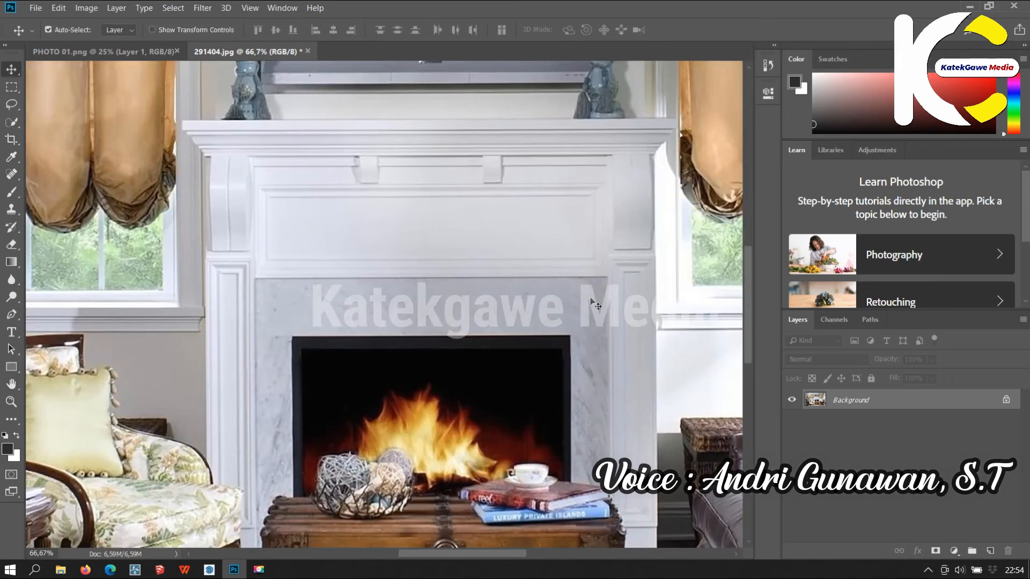
click(250, 7)
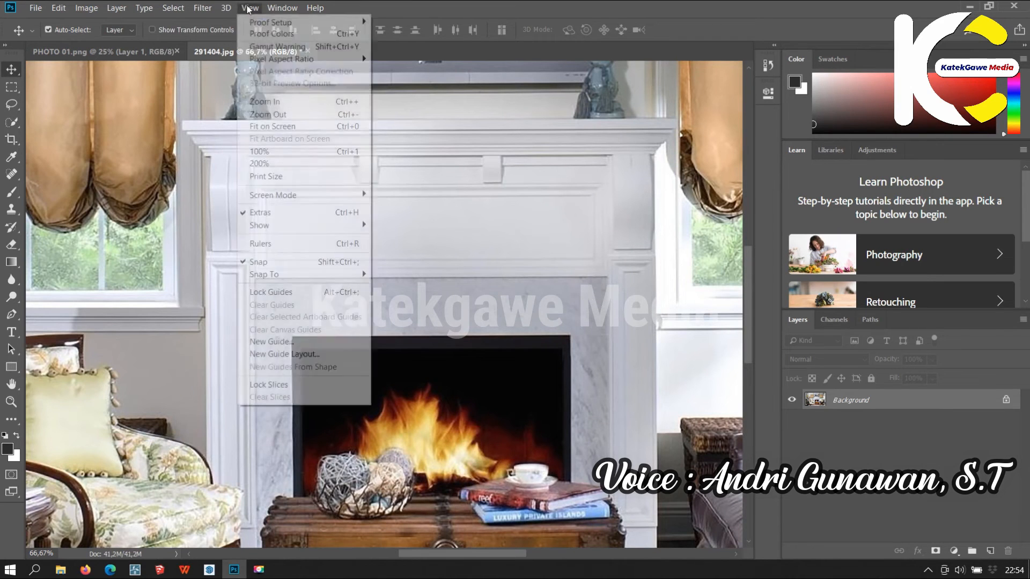
click(271, 114)
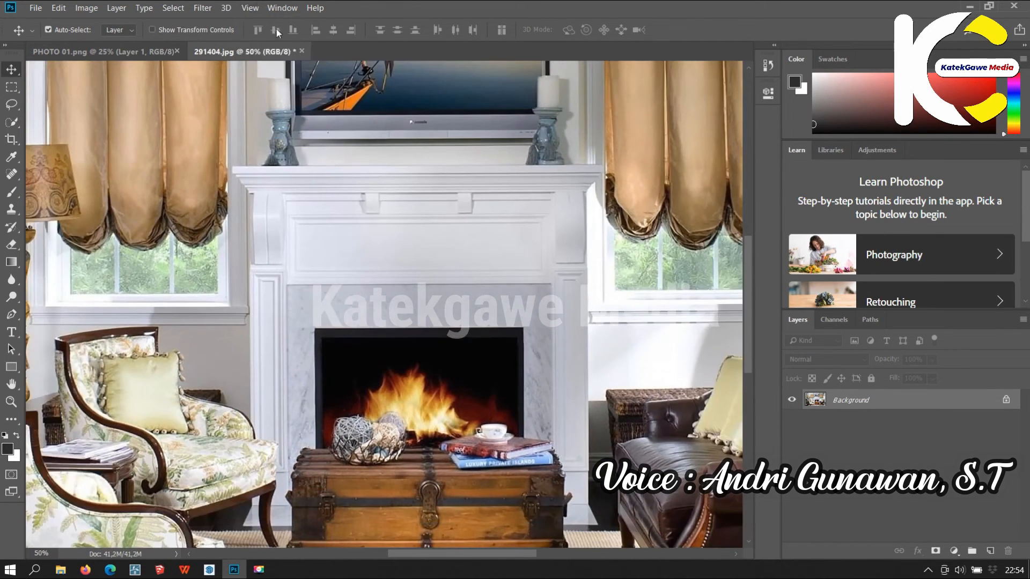
click(250, 8)
click(270, 115)
click(250, 7)
click(272, 114)
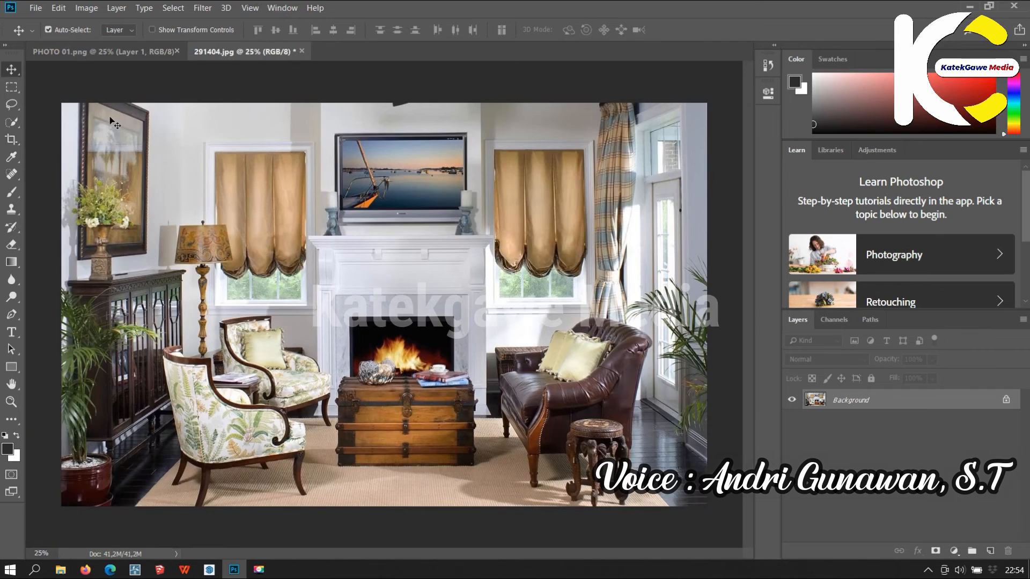
- Bring the family cut-out from PHOTO 01.png into 291404.jpg and position it in the middle of the living room, in front of the fireplace
click(105, 53)
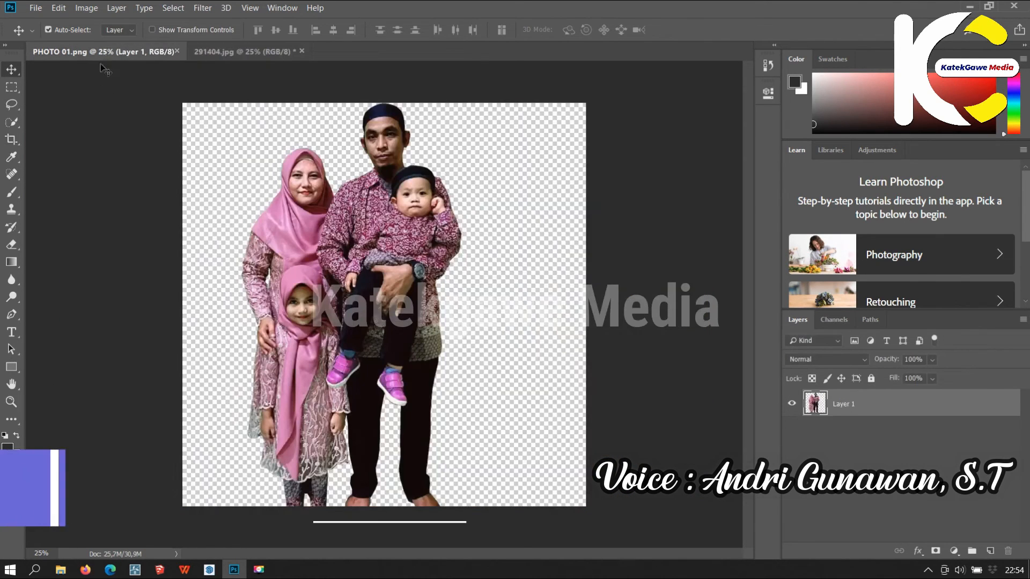
drag(394, 225, 427, 240)
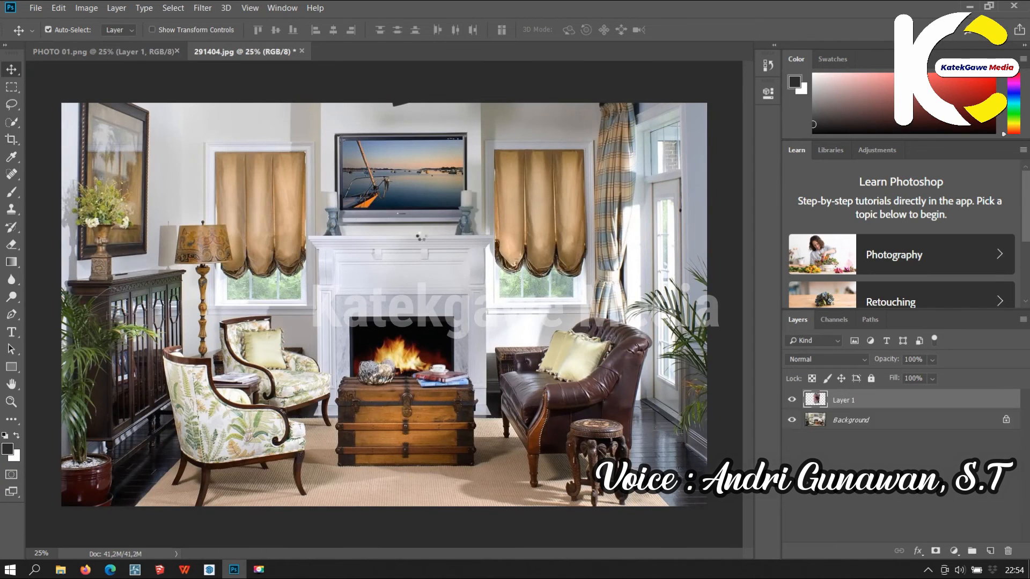
drag(465, 197, 452, 276)
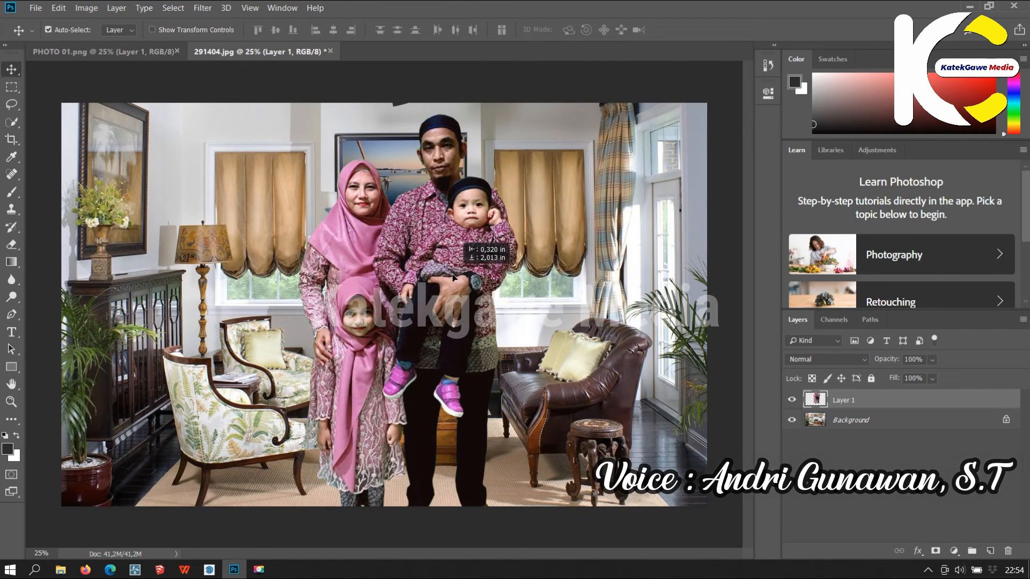
drag(453, 276, 452, 277)
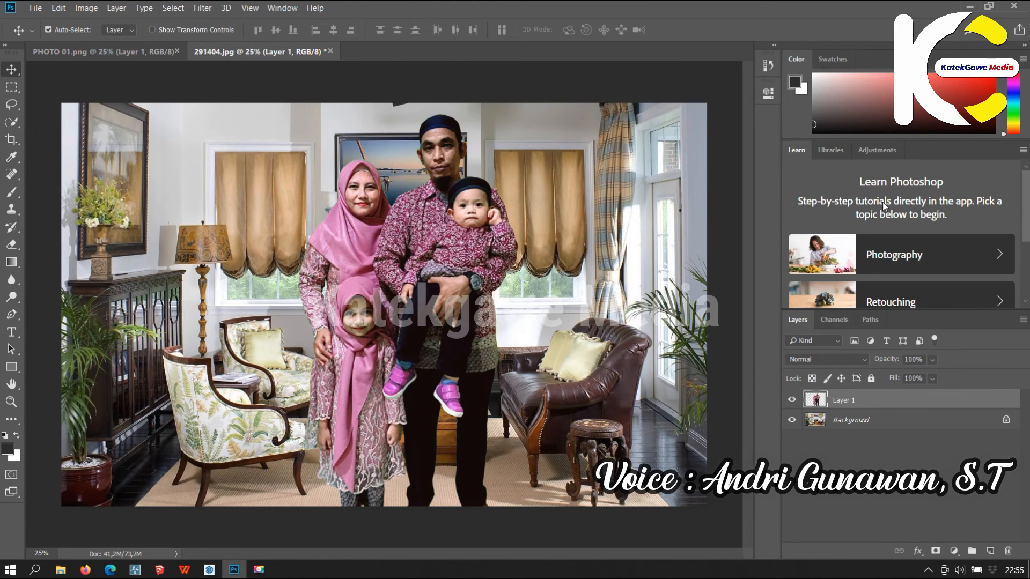
- Save the composite as the Photoshop file PHOTO KELUARGA in the BACKGROUND PHOTO INTERIOR folder, with Maximize Compatibility on
click(34, 8)
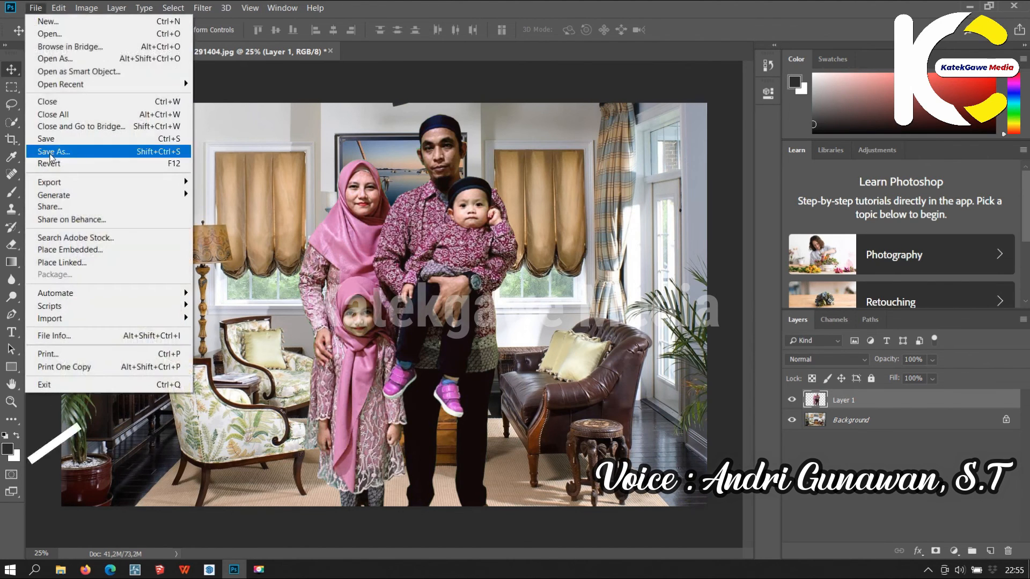
click(48, 150)
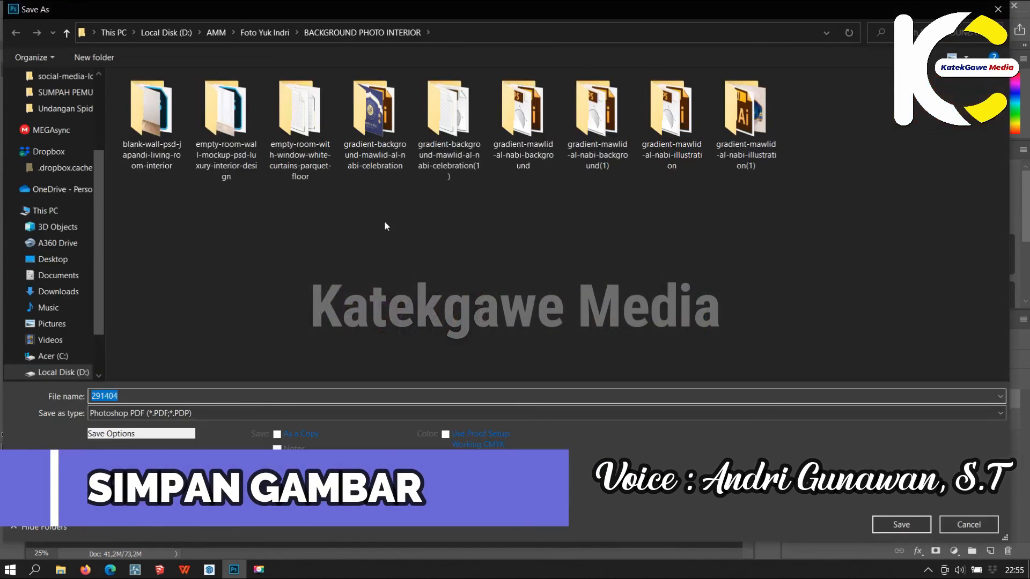
click(216, 412)
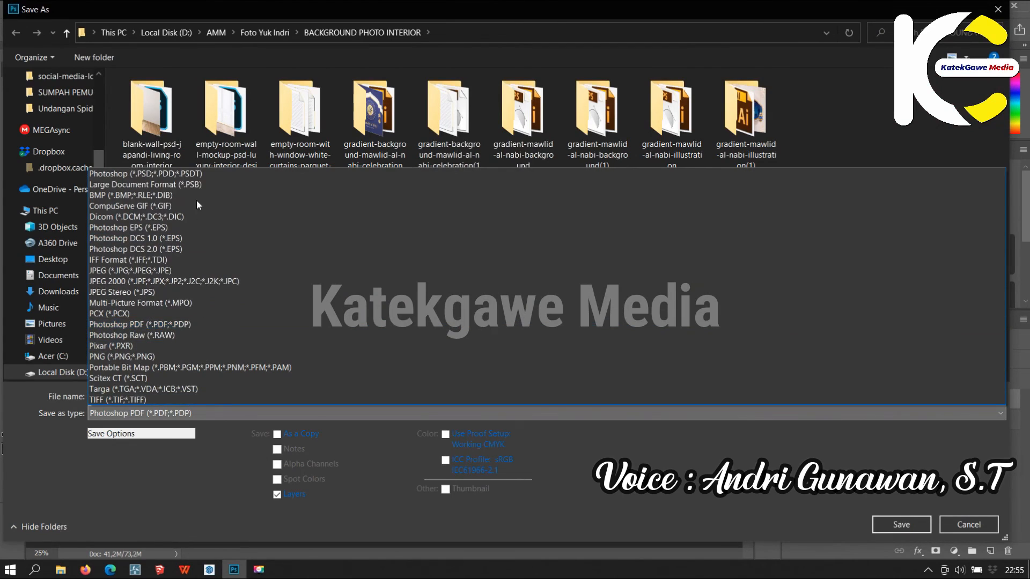
click(192, 171)
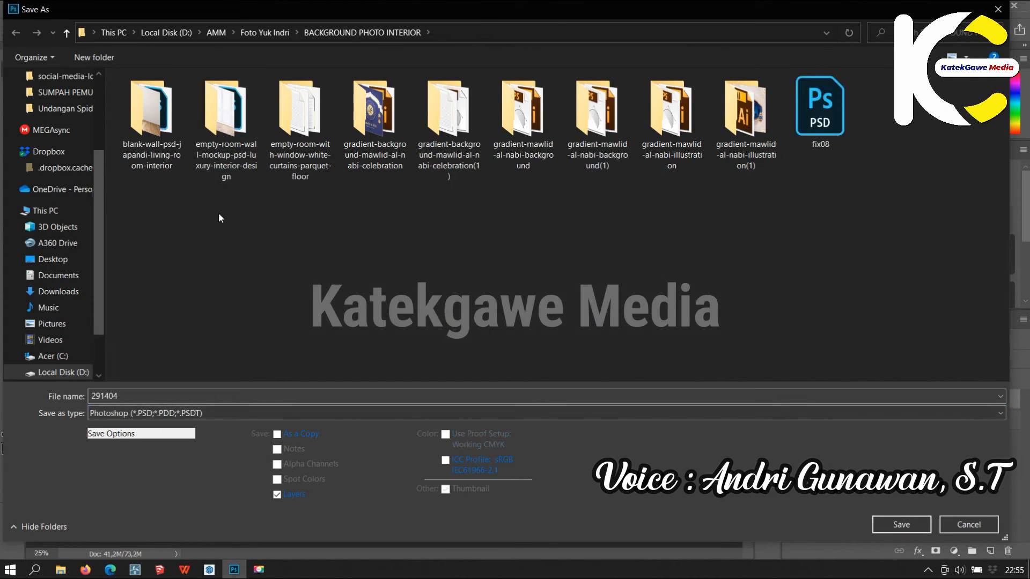
double_click(222, 395)
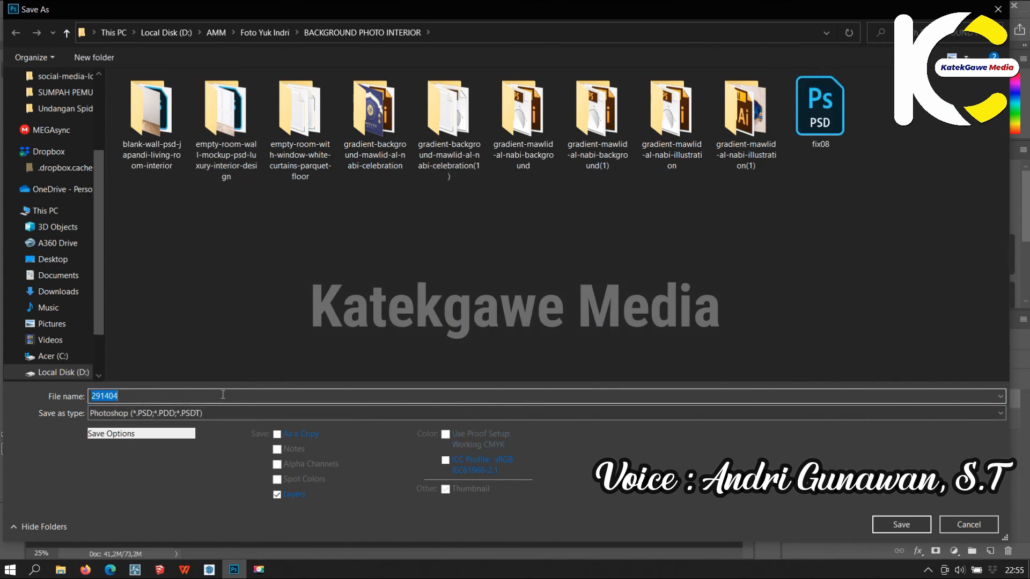
key(Caps_Lock)
text(PHOTO K)
key(Return)
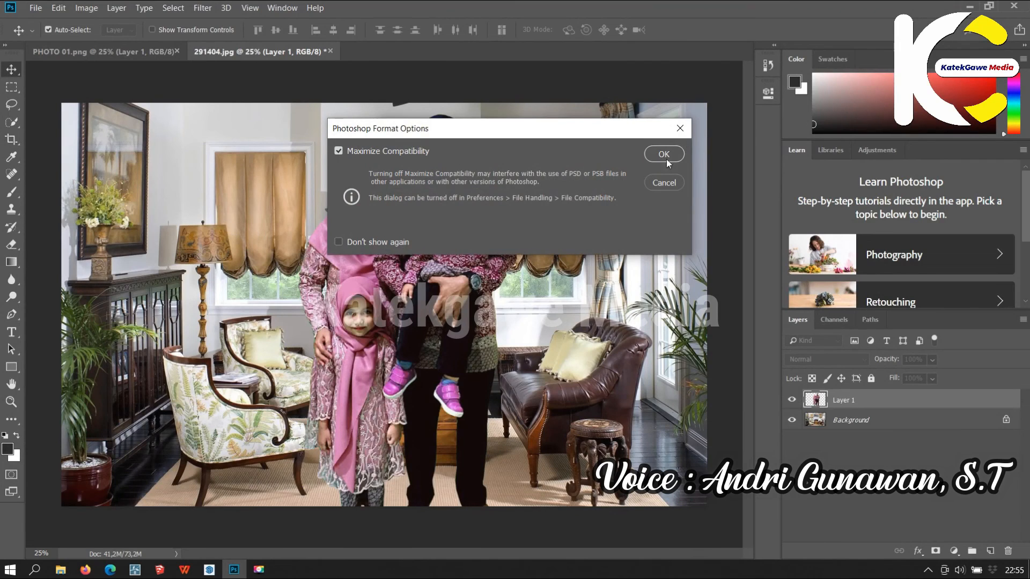
click(661, 156)
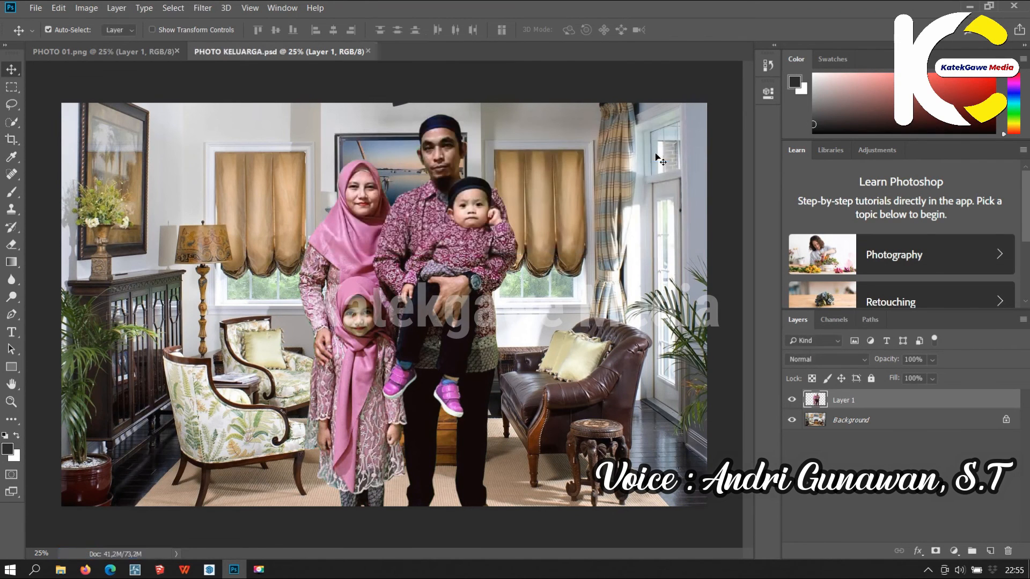
- Save a JPEG version of PHOTO KELUARGA in the BACKGROUND PHOTO INTERIOR folder at quality 8 (High), Baseline ("Standard") format
click(36, 8)
click(43, 153)
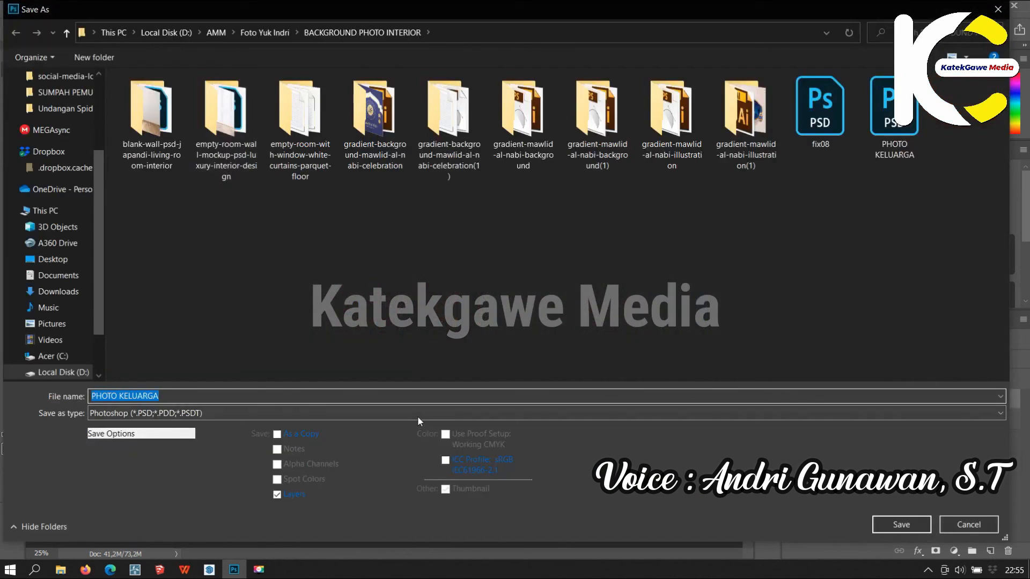
click(417, 414)
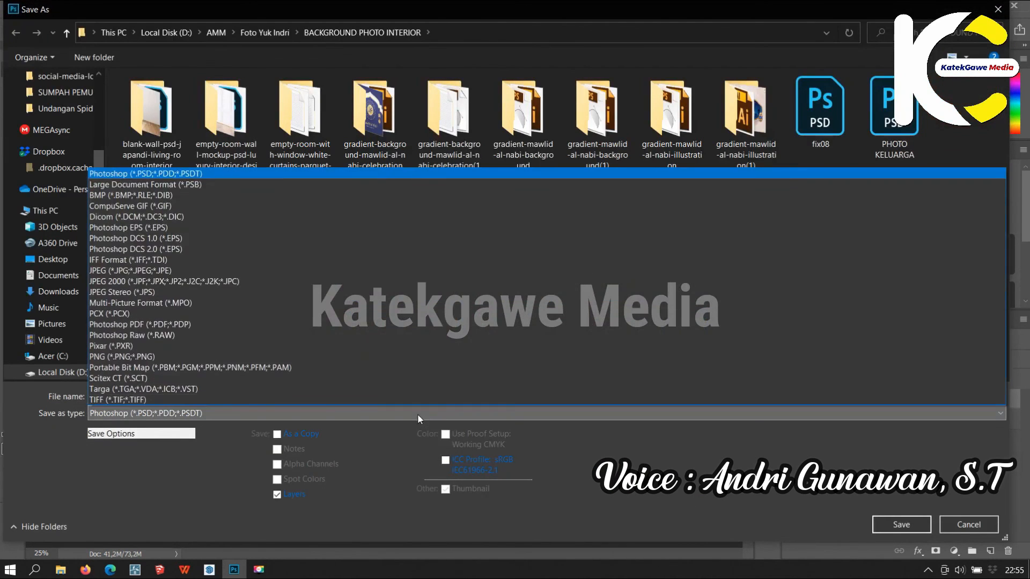
click(359, 271)
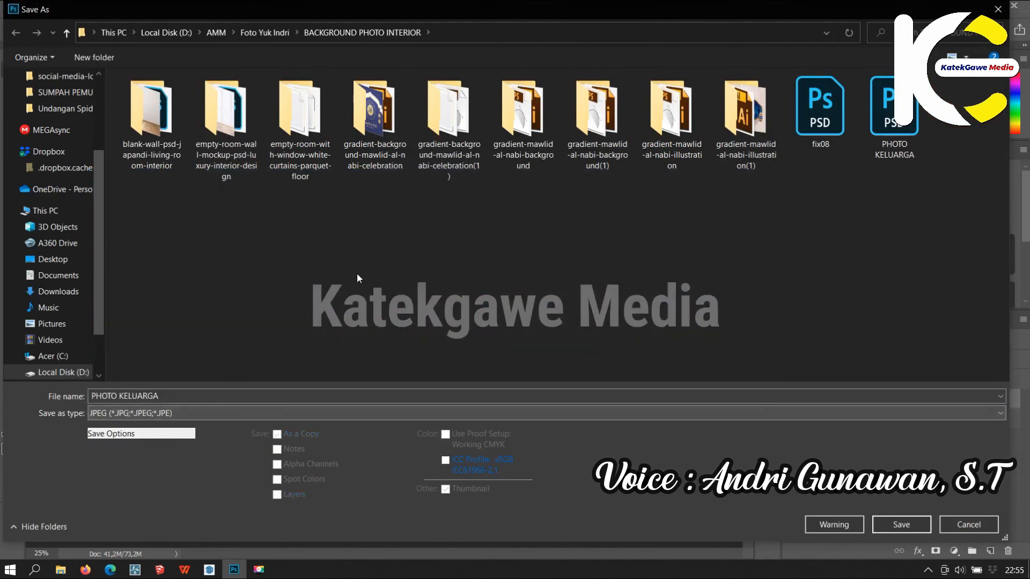
click(901, 524)
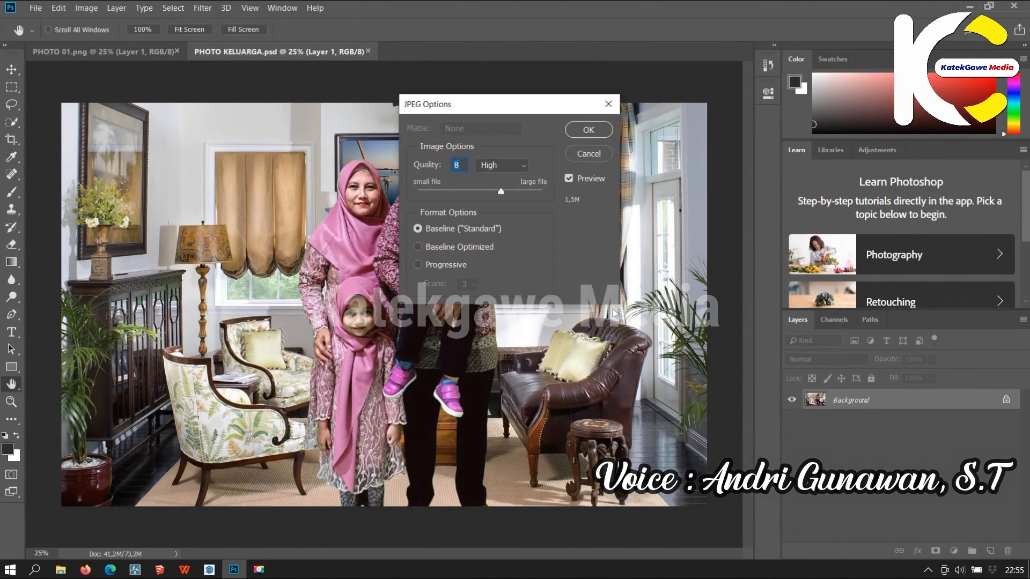
click(589, 130)
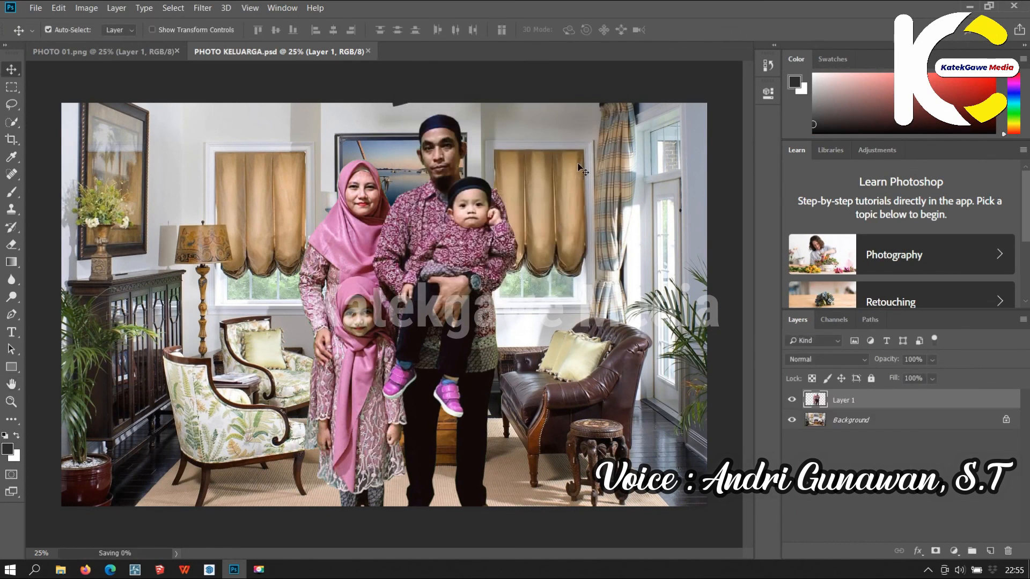